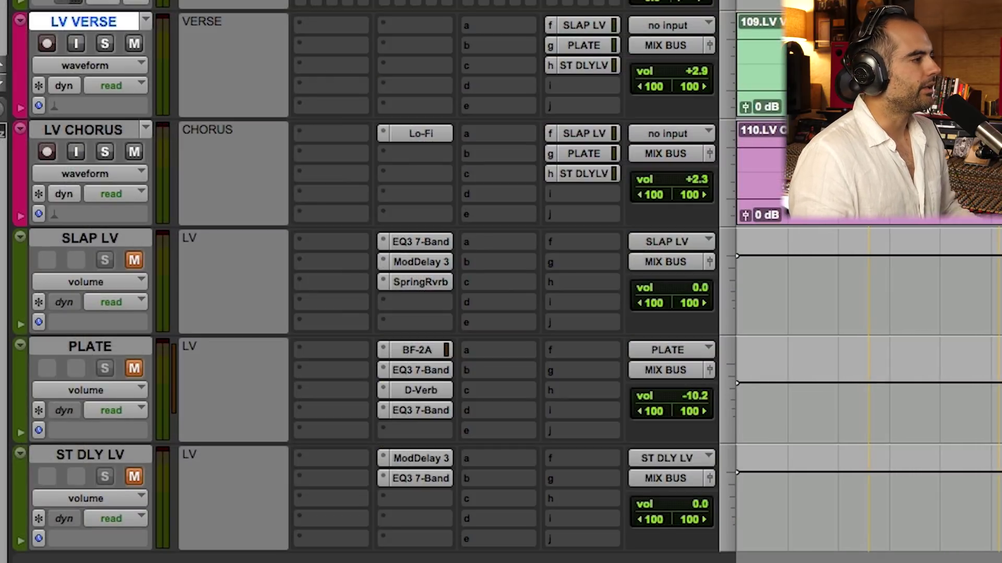
Inspect the SLAP LV, PLATE and ST DLYLV sends on the LV VERSE track one by one
click(589, 25)
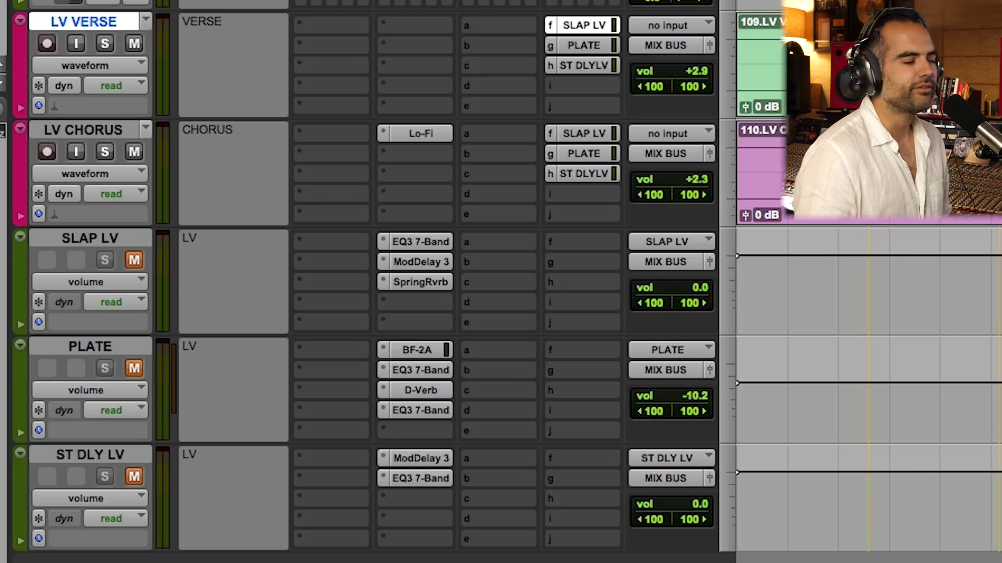
click(591, 45)
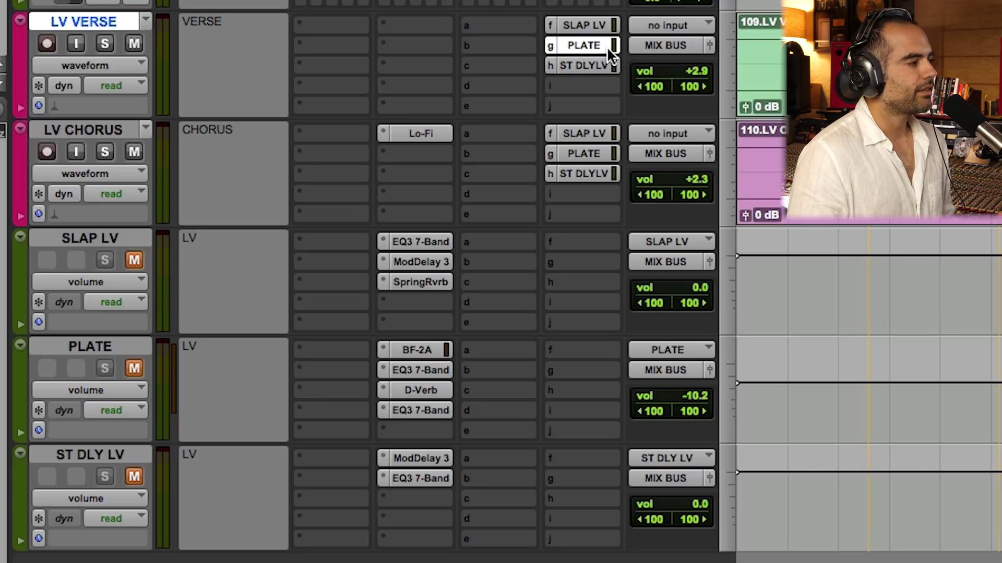
click(605, 63)
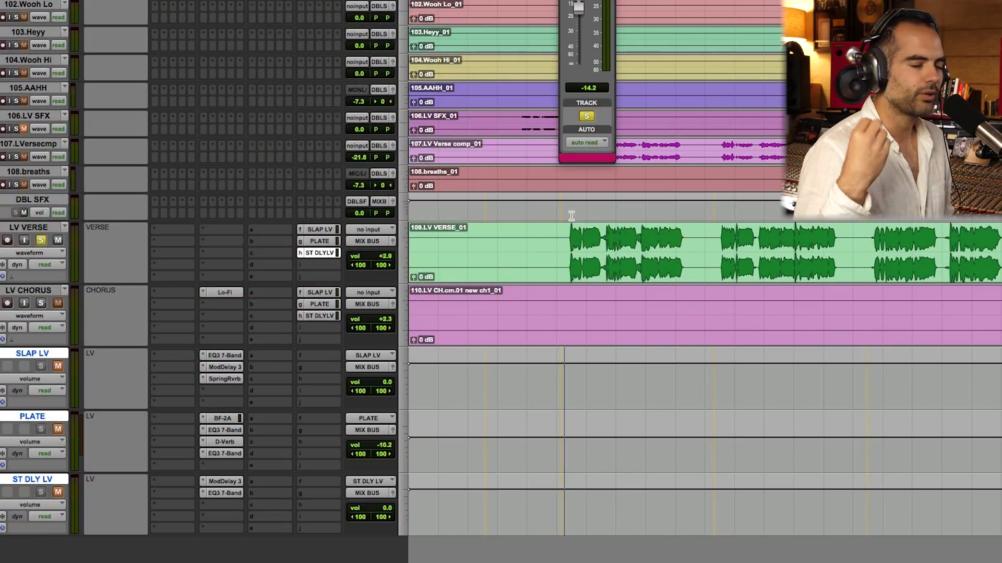
Audition the soloed LV VERSE track from just before its first vocal phrase with the effect returns muted
click(568, 236)
key(space)
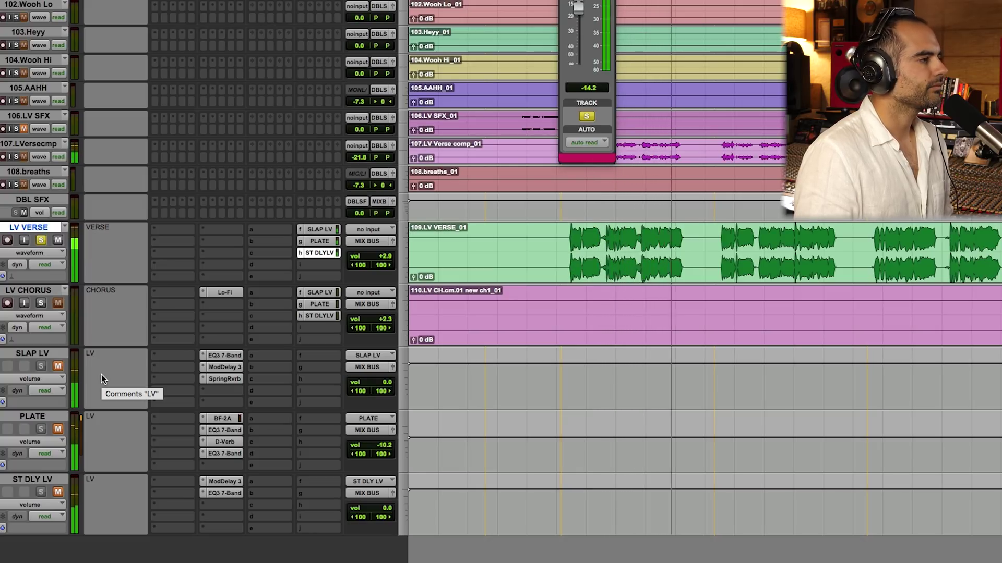
key(space)
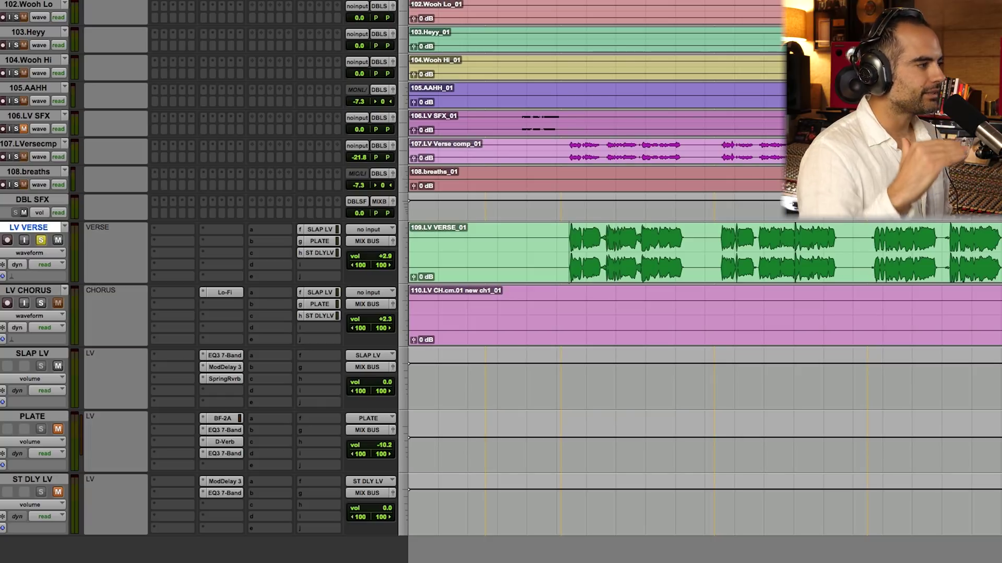
Audition the verse with the SLAP LV return raised to +12.0, and reset the return's volume to 0.0
key(space)
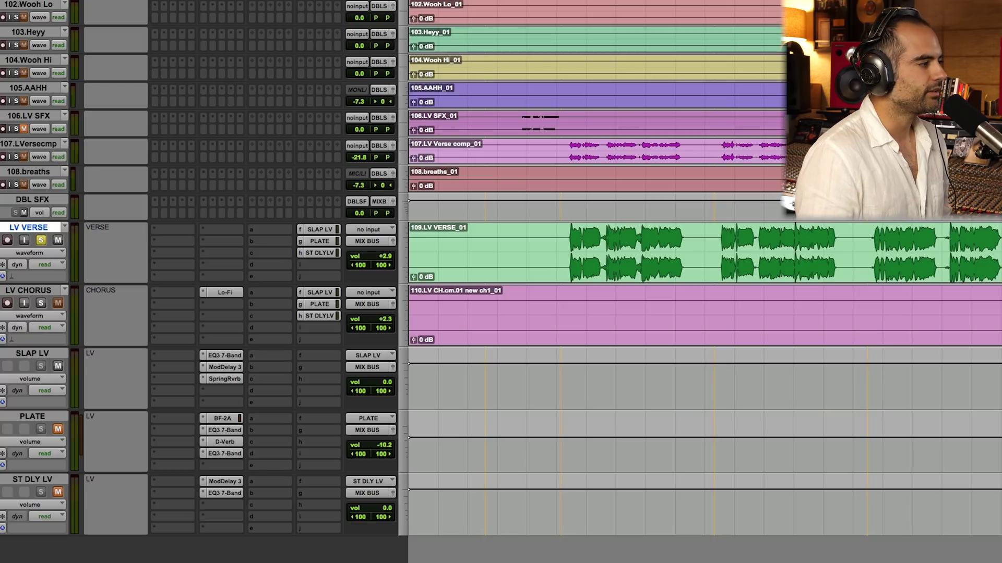
drag(389, 386, 387, 367)
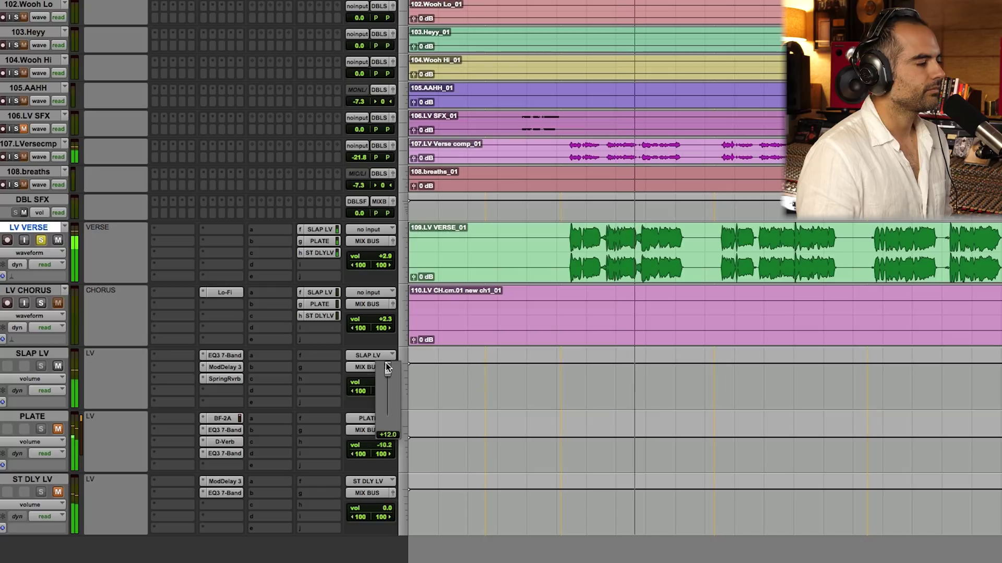
drag(386, 365, 387, 366)
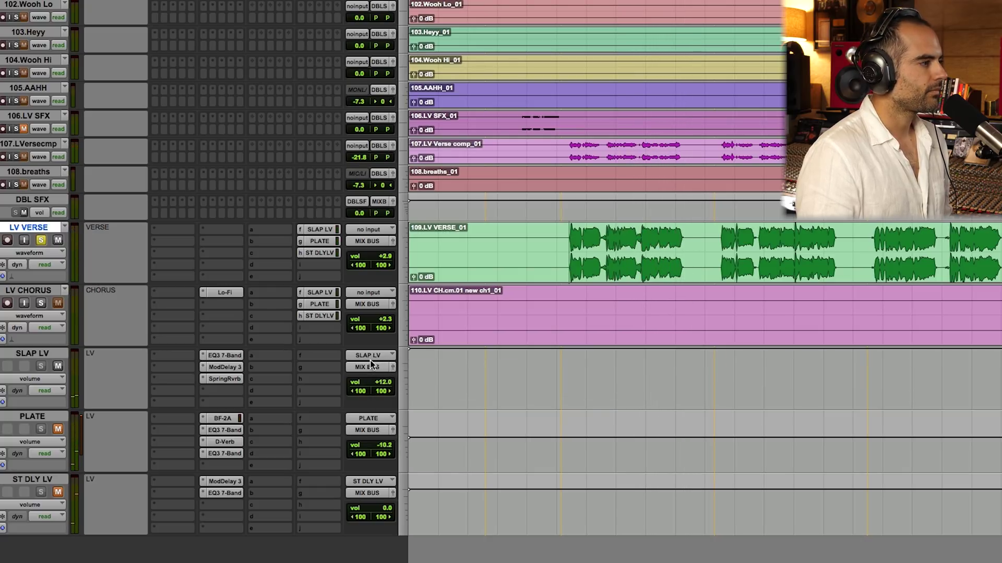
alt+click(386, 385)
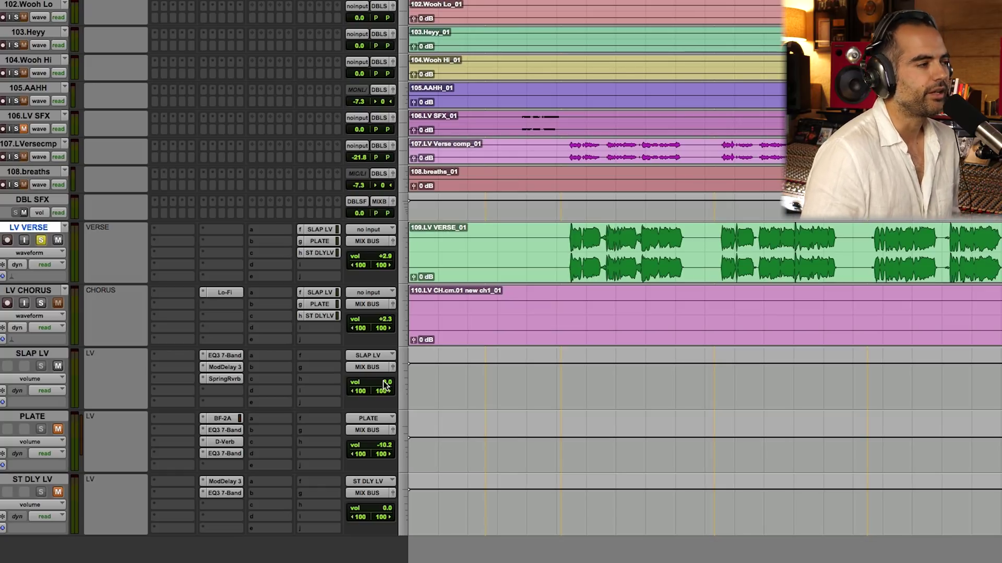
Set the low-pass filter in the SLAP LV EQ to 12 dB/oct at 3.29 kHz and check the low-mid band off and on
click(230, 358)
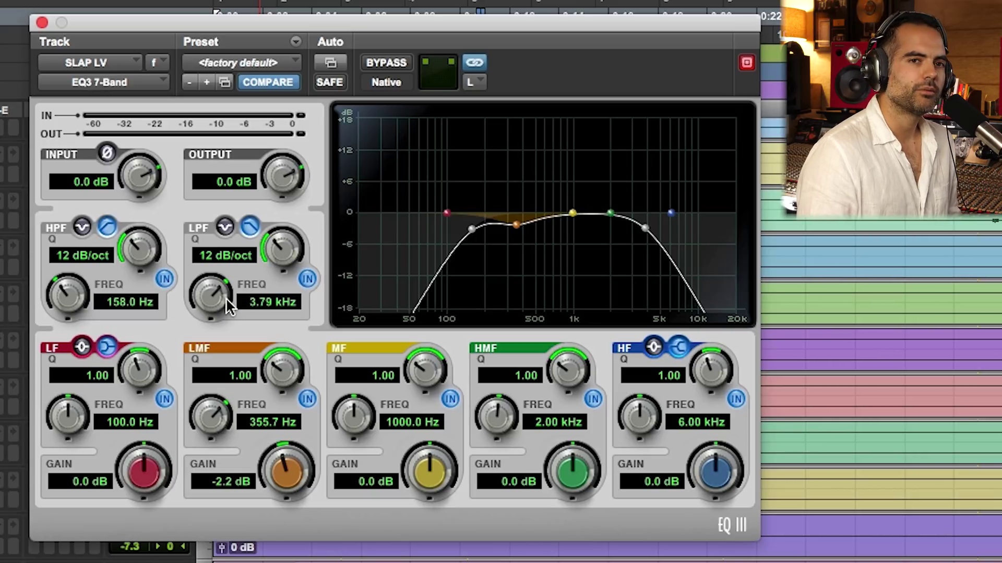
drag(282, 248, 282, 266)
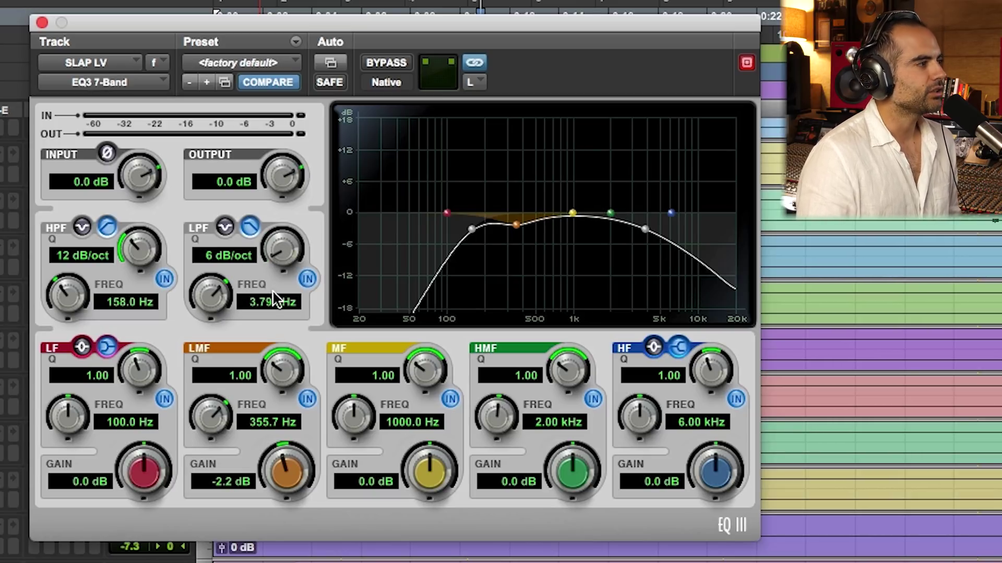
drag(208, 289, 204, 320)
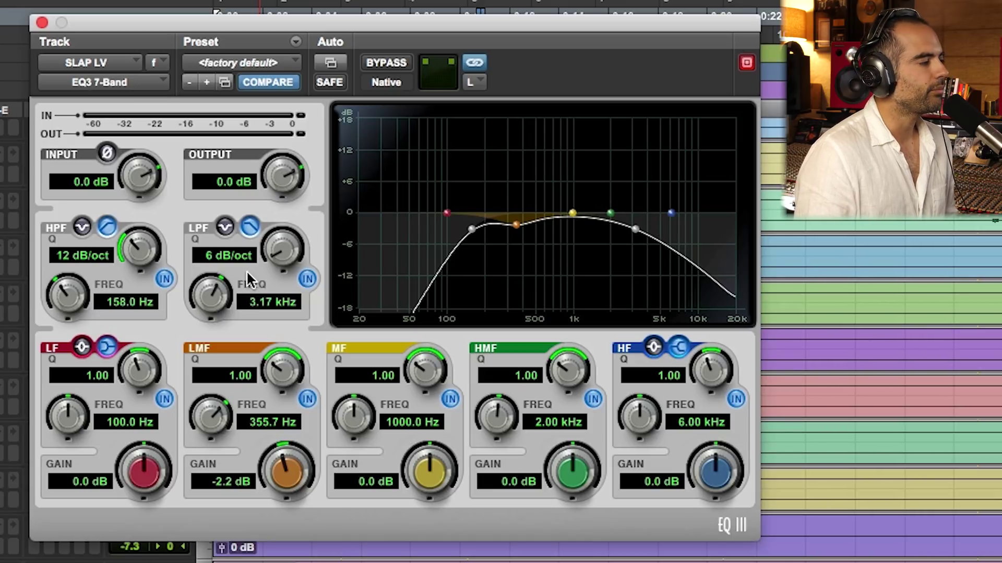
drag(281, 229, 286, 187)
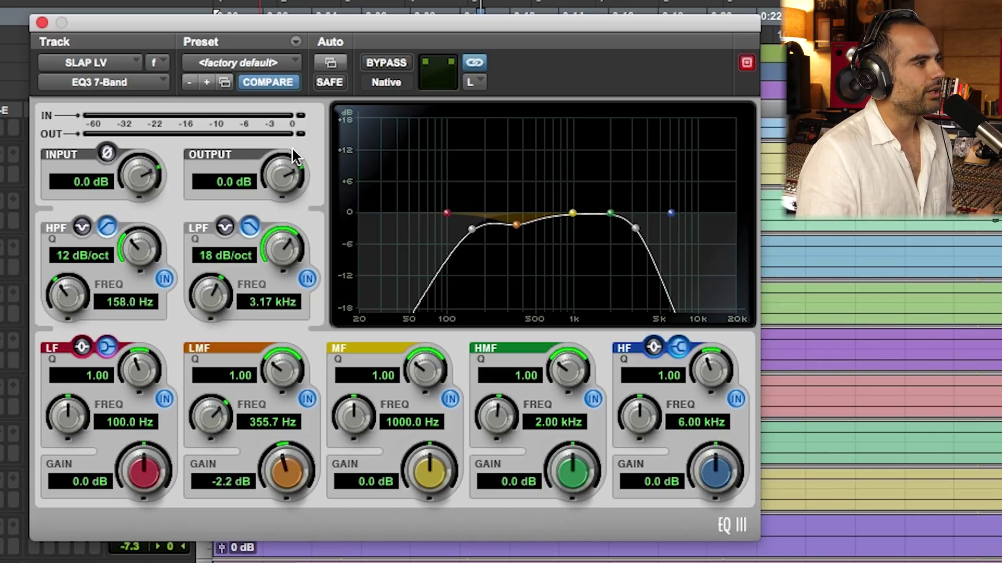
drag(197, 290, 272, 313)
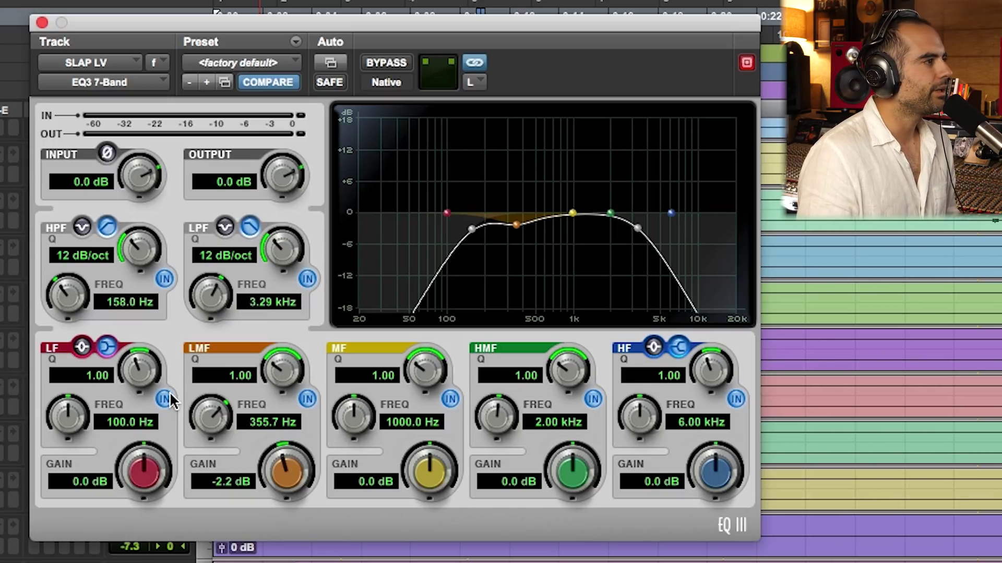
click(307, 398)
click(307, 398)
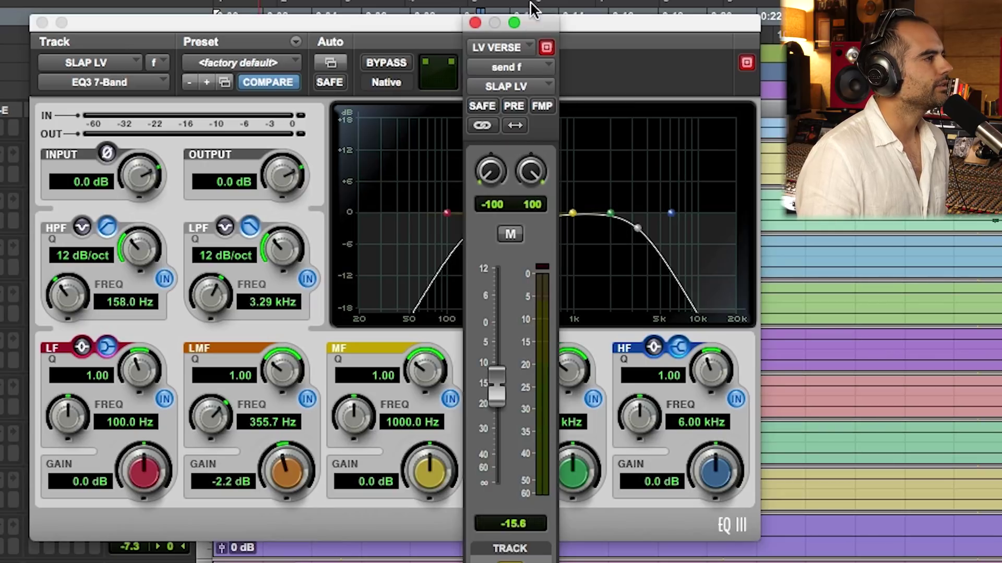
Make the LV VERSE send to SLAP LV pre-fader and play the verse with the SLAP LV return at +12.0
click(515, 106)
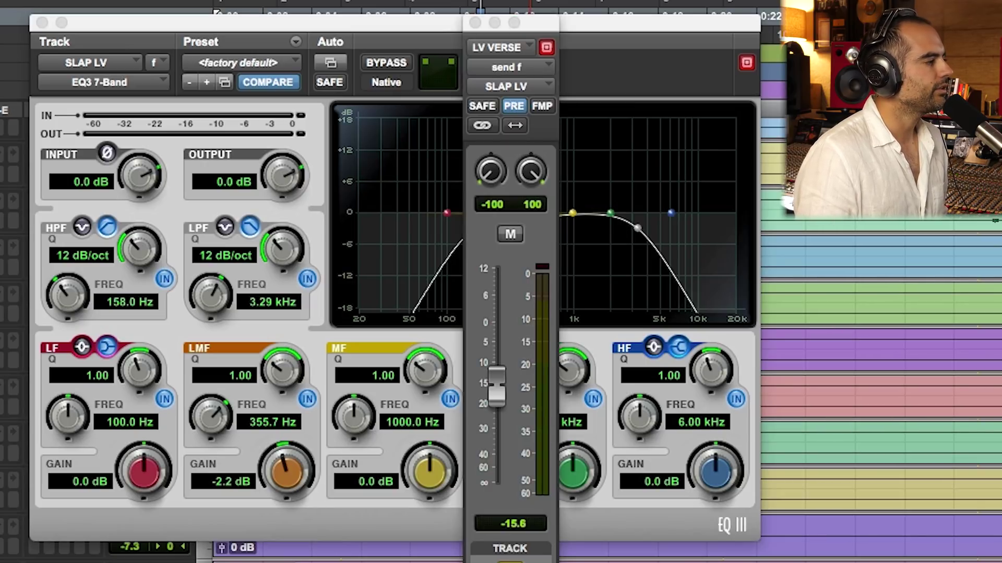
key(space)
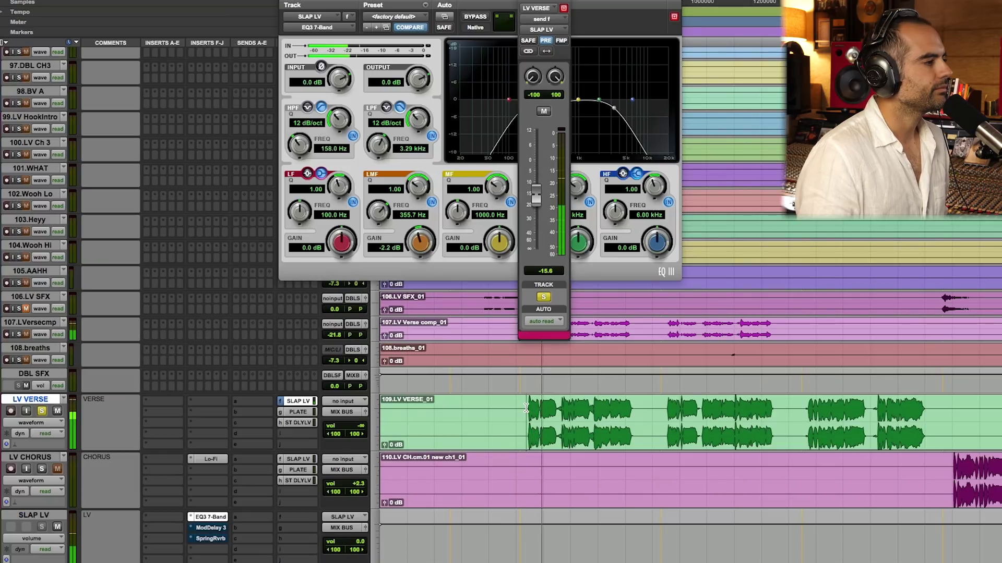
drag(368, 541, 359, 523)
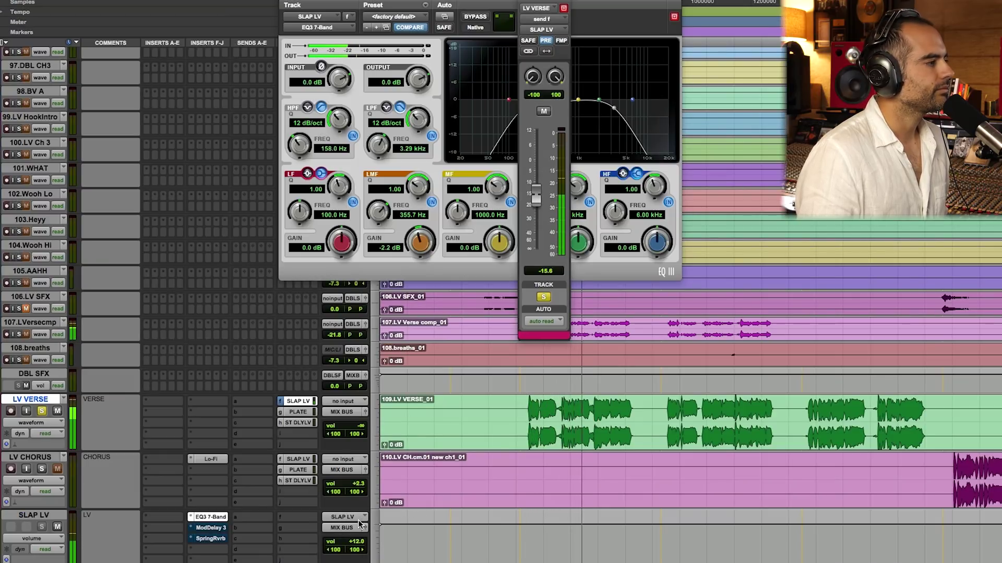
Compare the slap return with its EQ3 7-Band bypassed and active during playback
super+click(215, 518)
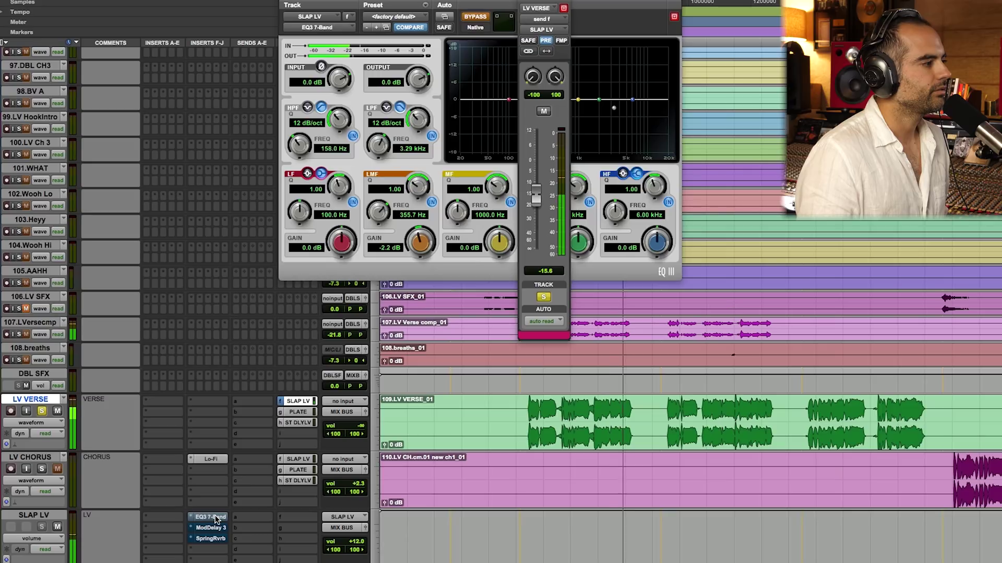
super+click(215, 517)
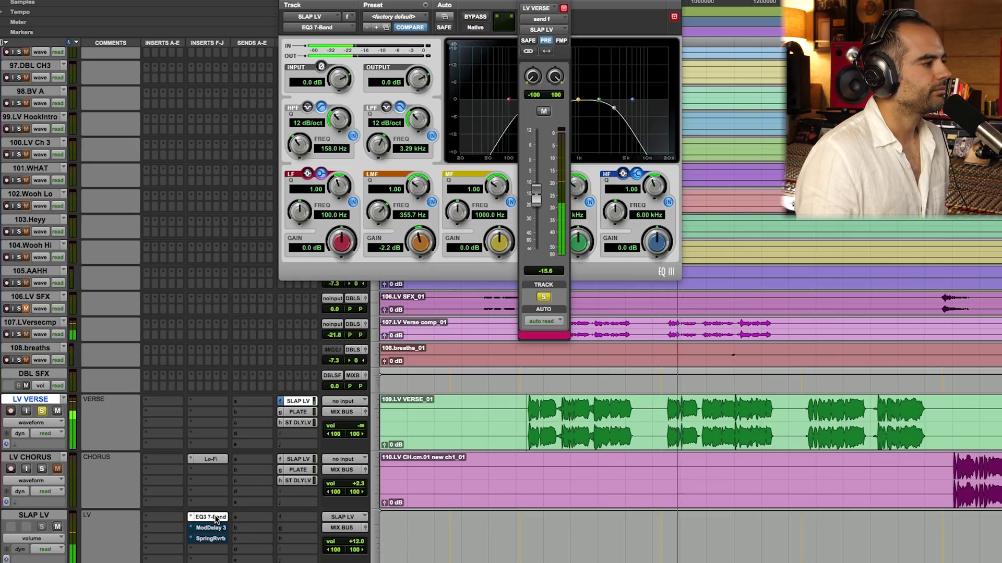
super+click(215, 518)
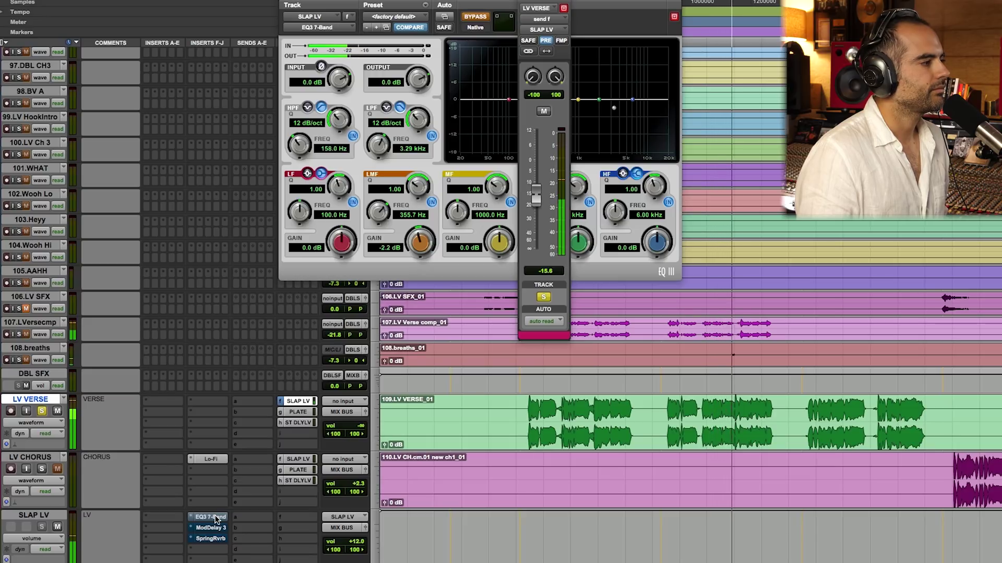
super+click(215, 517)
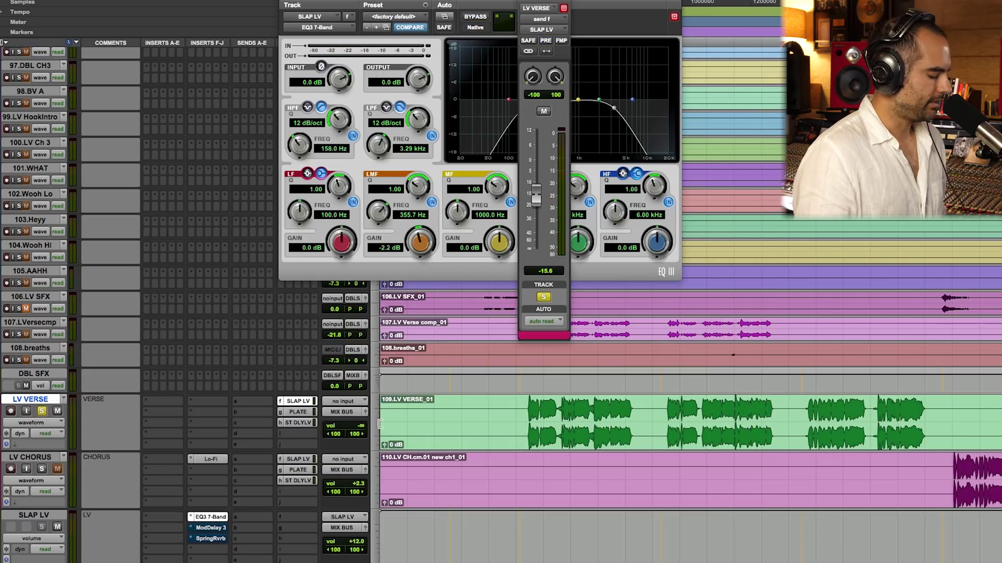
key(space)
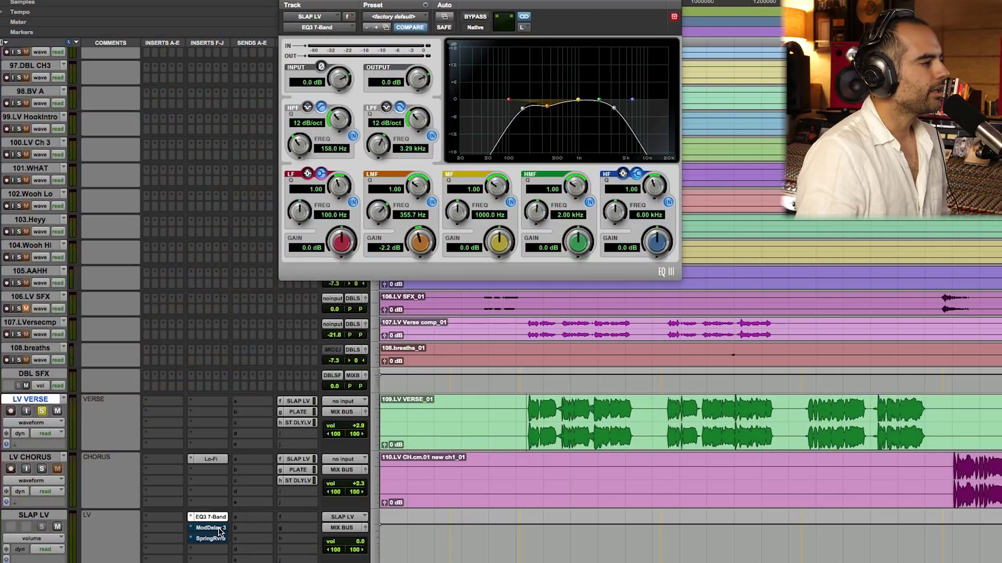
Activate the Mod Delay III on SLAP LV and set the feedback of both delay channels to -27%
click(211, 528)
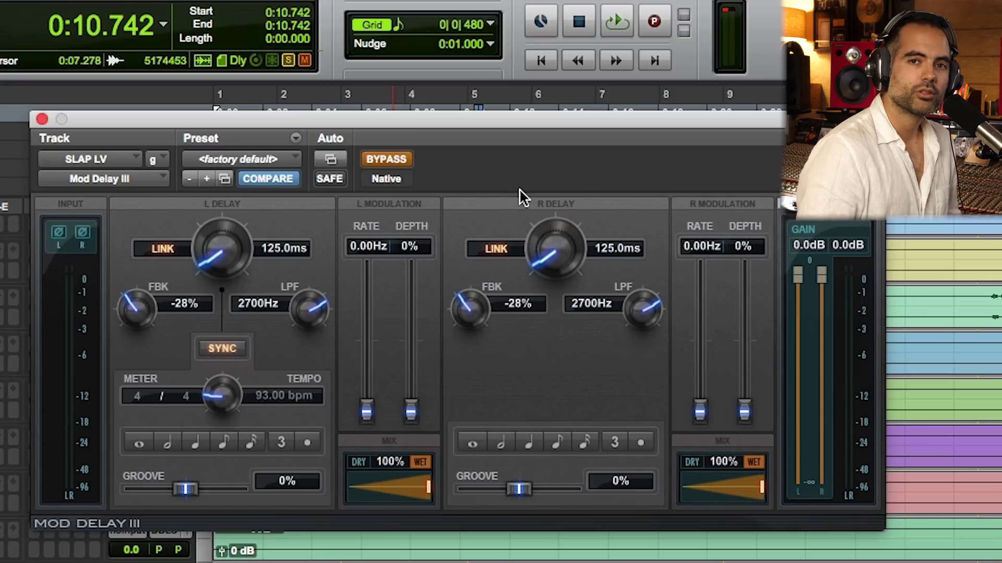
click(395, 162)
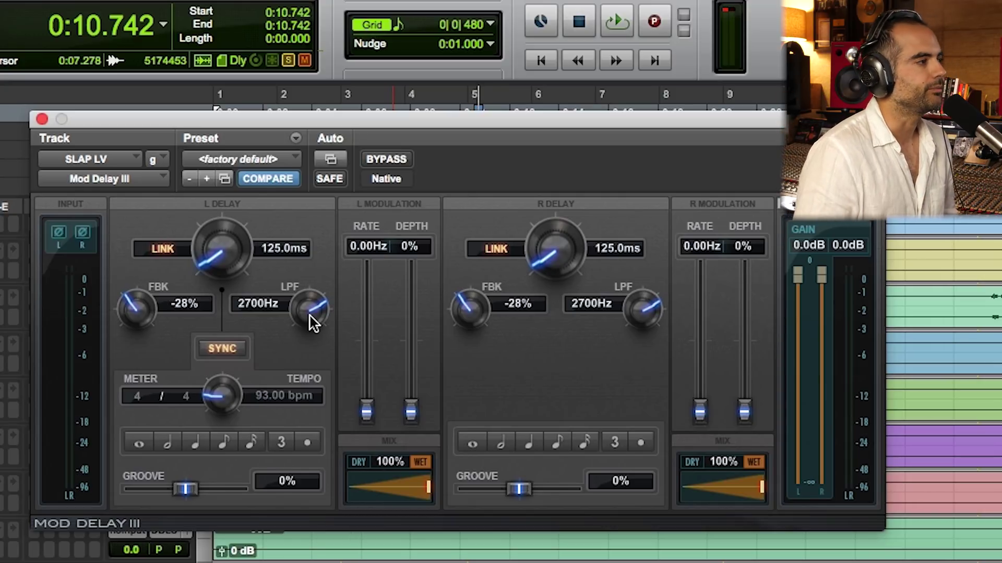
alt+click(488, 309)
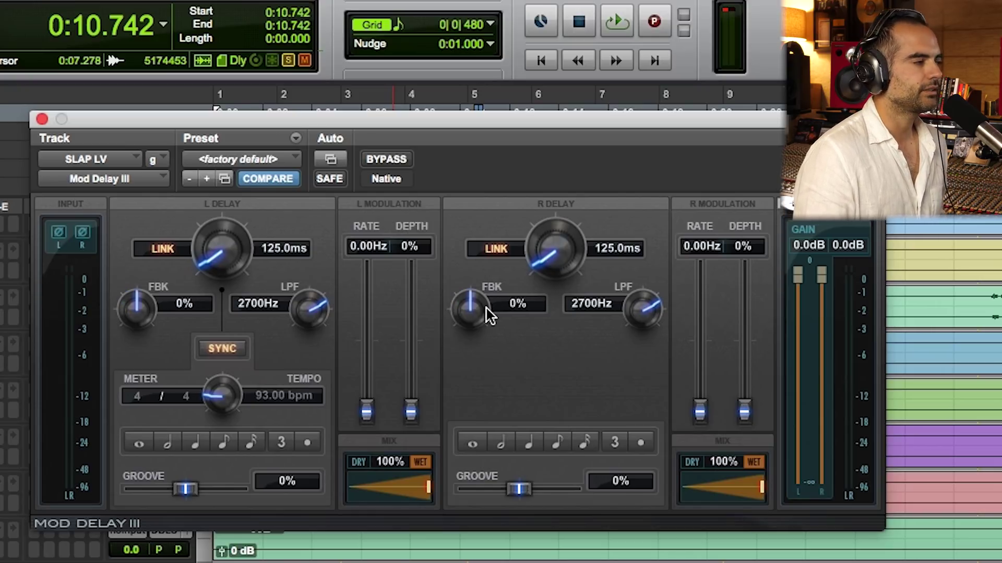
mouse_move(474, 312)
mouse_down()
mouse_move(477, 273)
mouse_move(479, 323)
mouse_move(463, 313)
mouse_move(472, 312)
mouse_up()
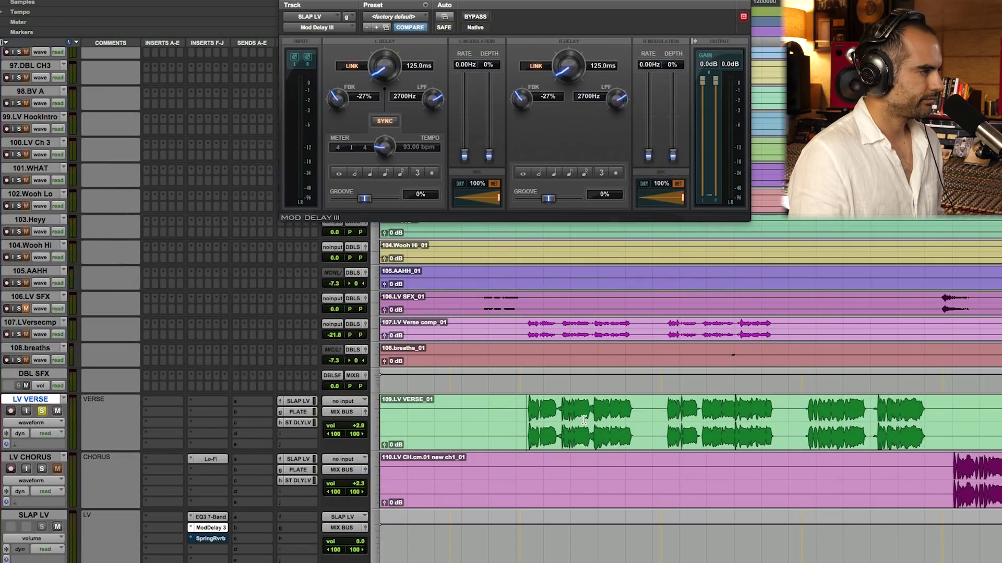
Raise the LV VERSE send to SLAP LV to -12.9 dB while playing the verse, and close the send window
key(space)
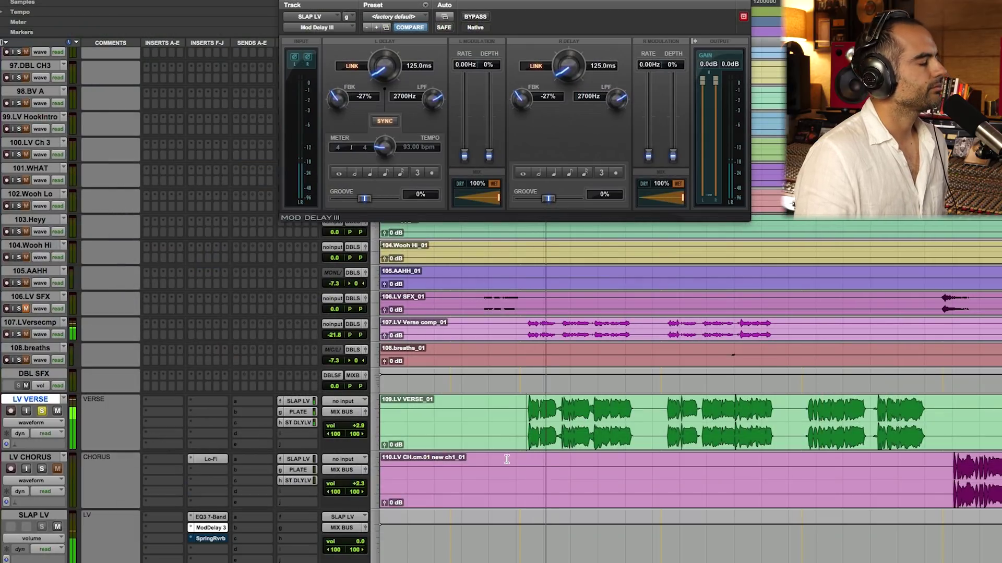
click(298, 401)
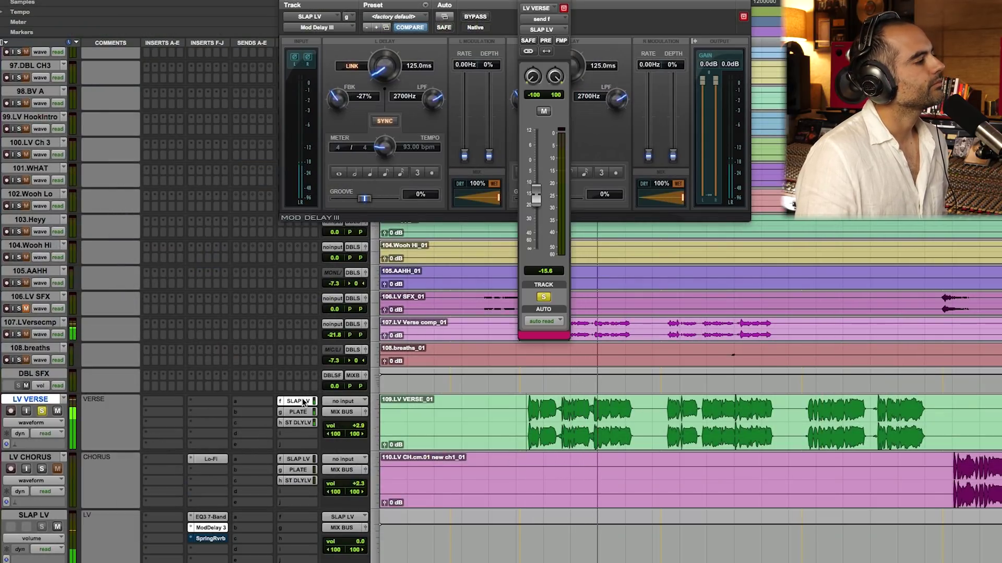
drag(570, 25, 772, 61)
mouse_move(737, 235)
mouse_down()
mouse_move(738, 210)
mouse_move(736, 234)
mouse_move(735, 223)
mouse_up()
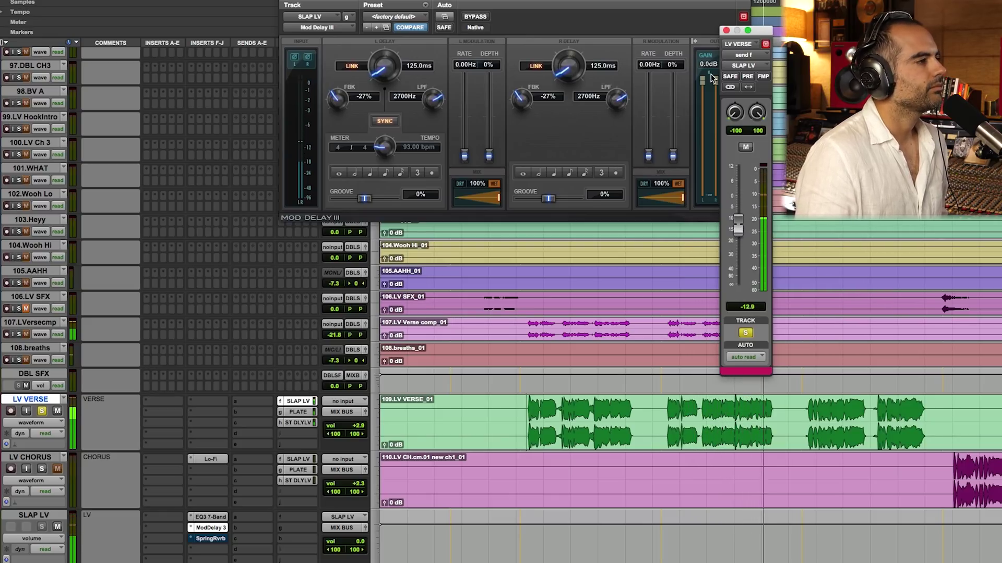
click(725, 31)
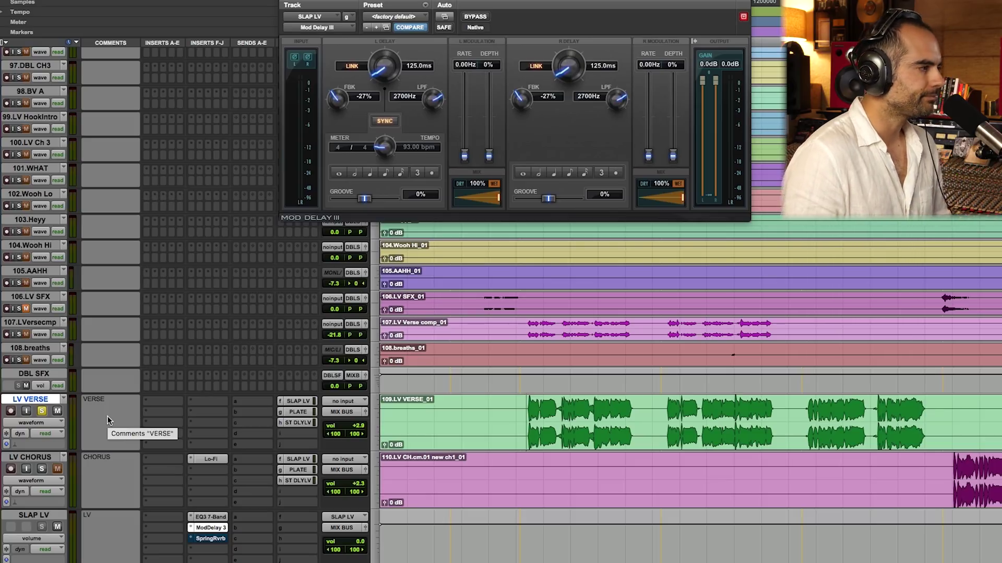
Activate the AIR Spring Reverb on SLAP LV and play the verse with the return's volume raised to +12.0
click(211, 539)
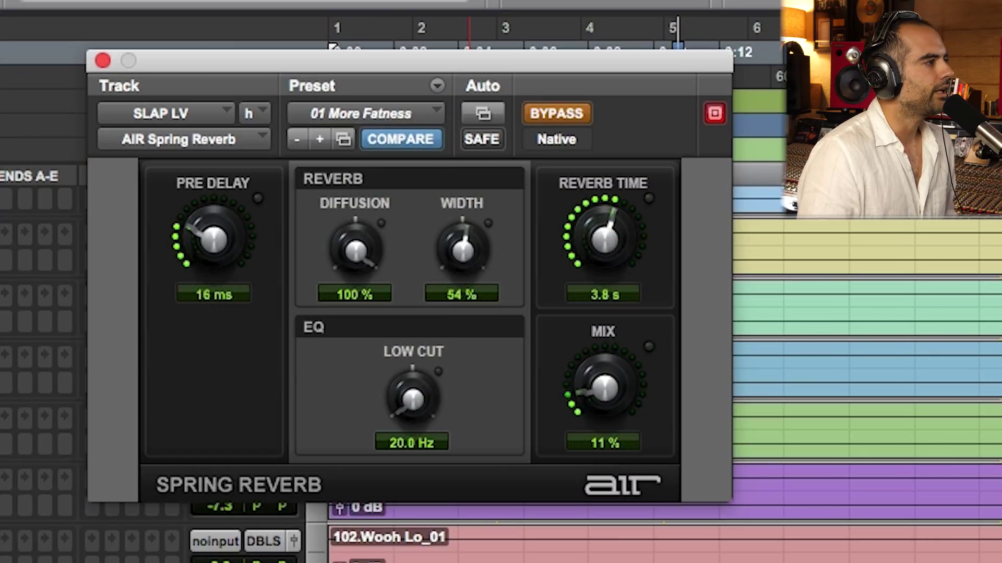
click(559, 109)
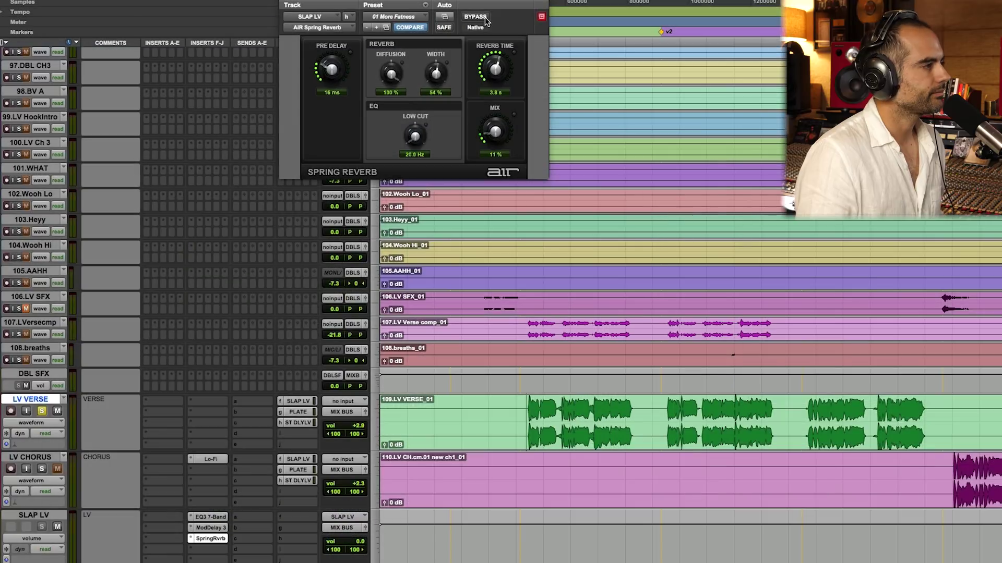
key(space)
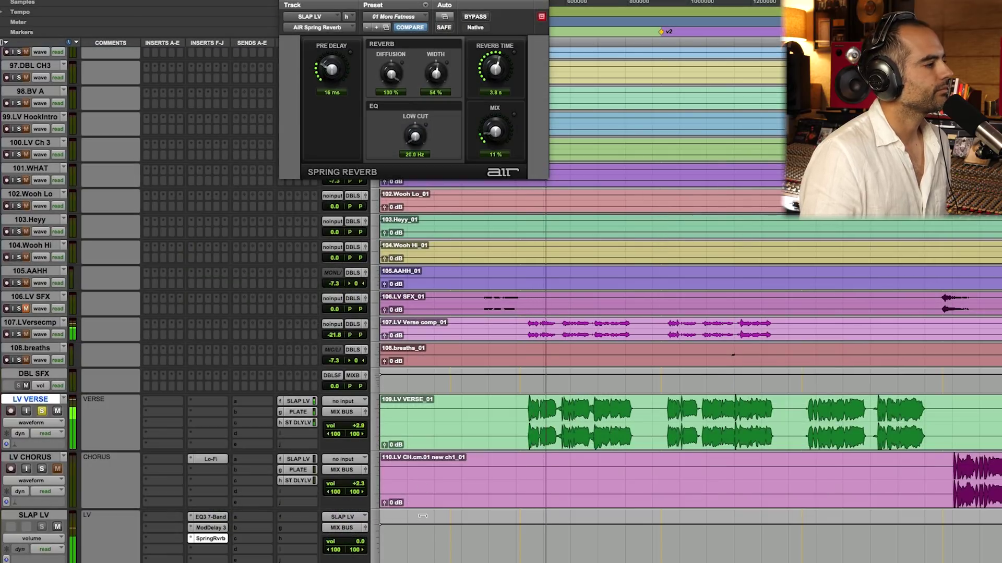
drag(360, 542, 365, 522)
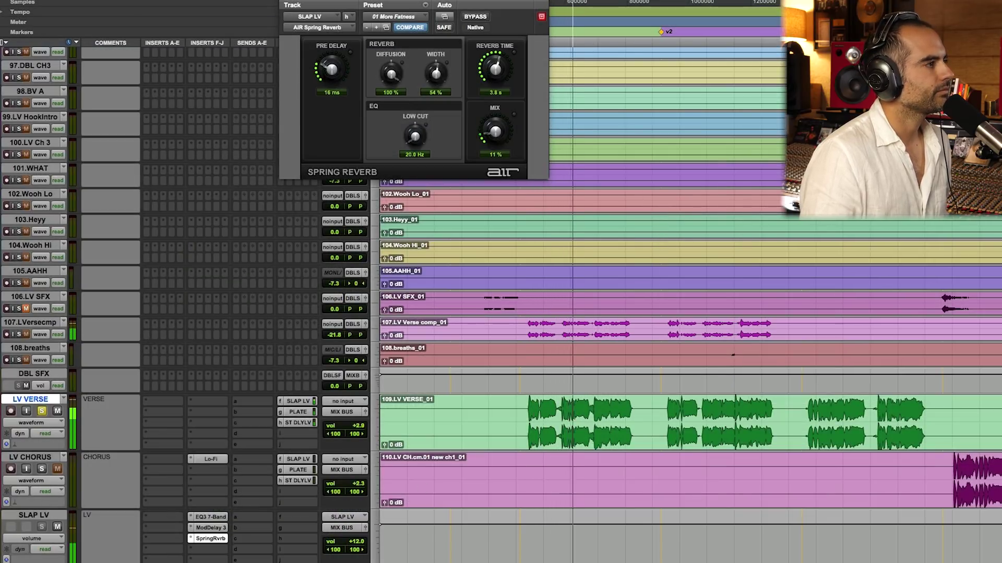
Compare SLAP LV with its AIR Spring Reverb bypassed and active, and raise the reverb's mix to 16%
click(475, 18)
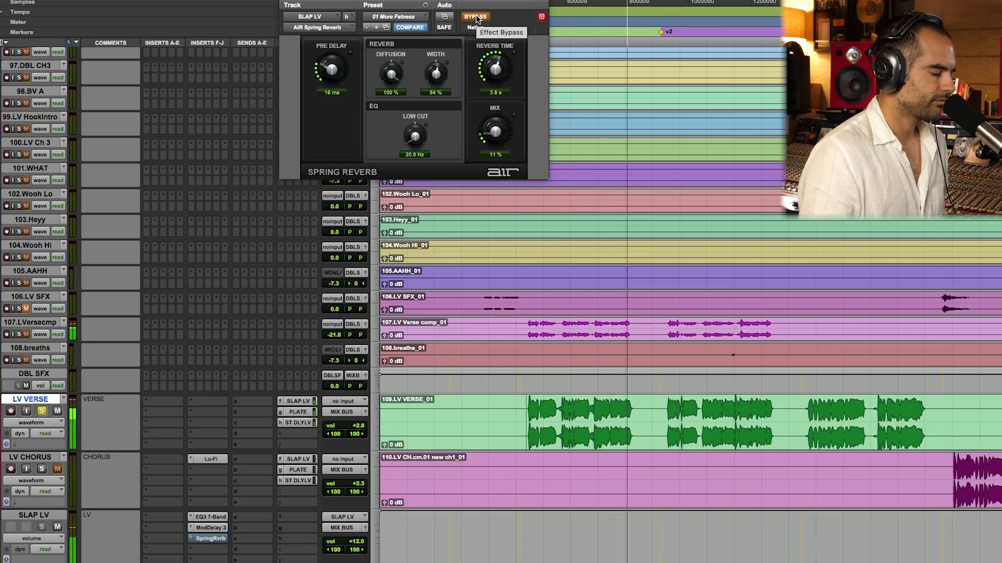
click(476, 18)
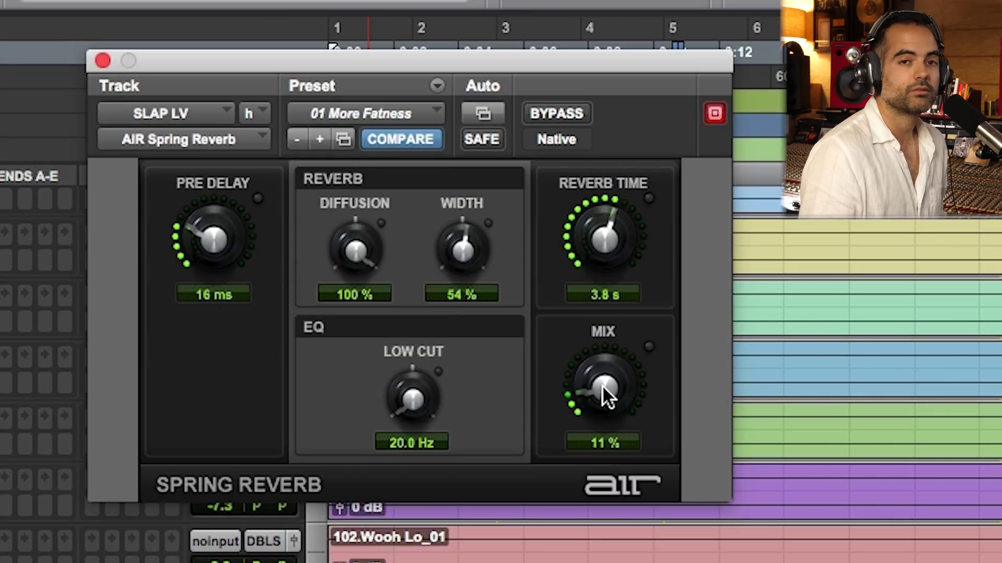
drag(602, 385, 623, 373)
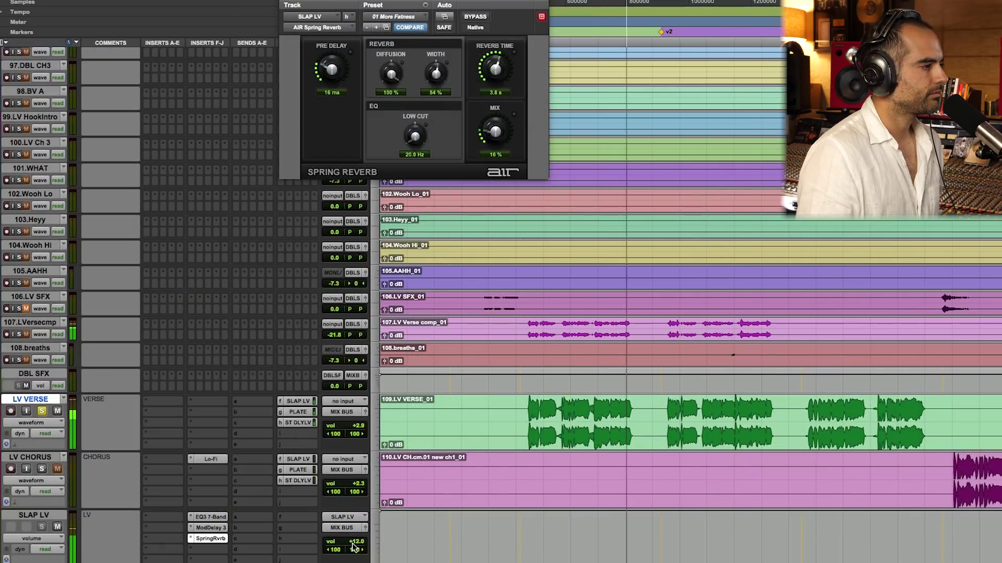
Reset the SLAP LV volume to 0.0, stop playback and close the AIR Spring Reverb window
alt+click(354, 544)
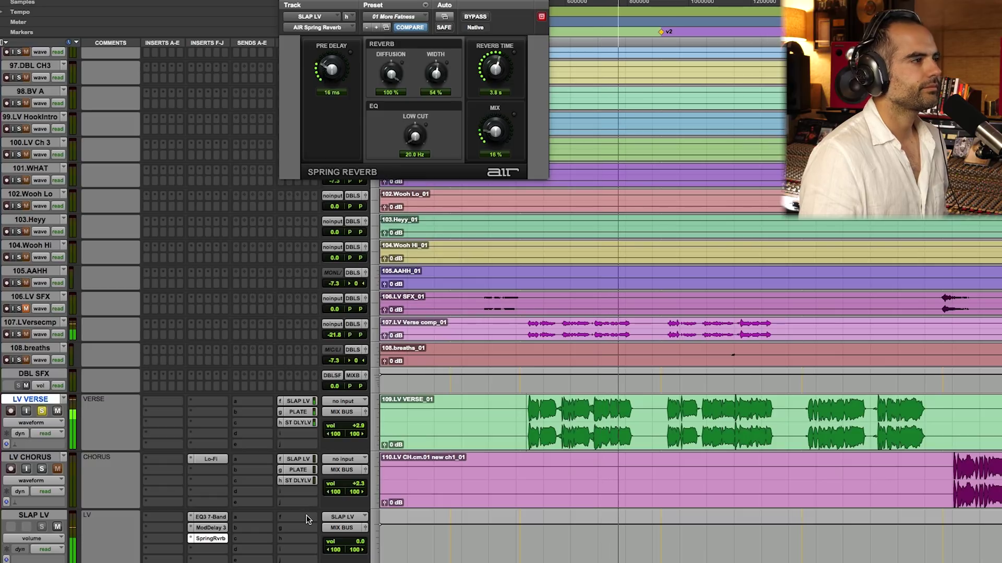
key(space)
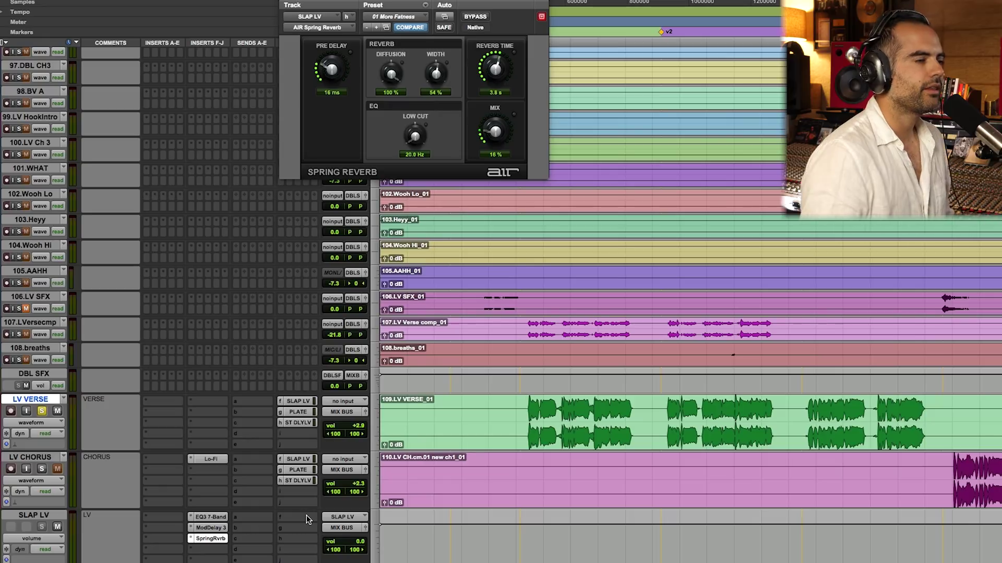
click(290, 1)
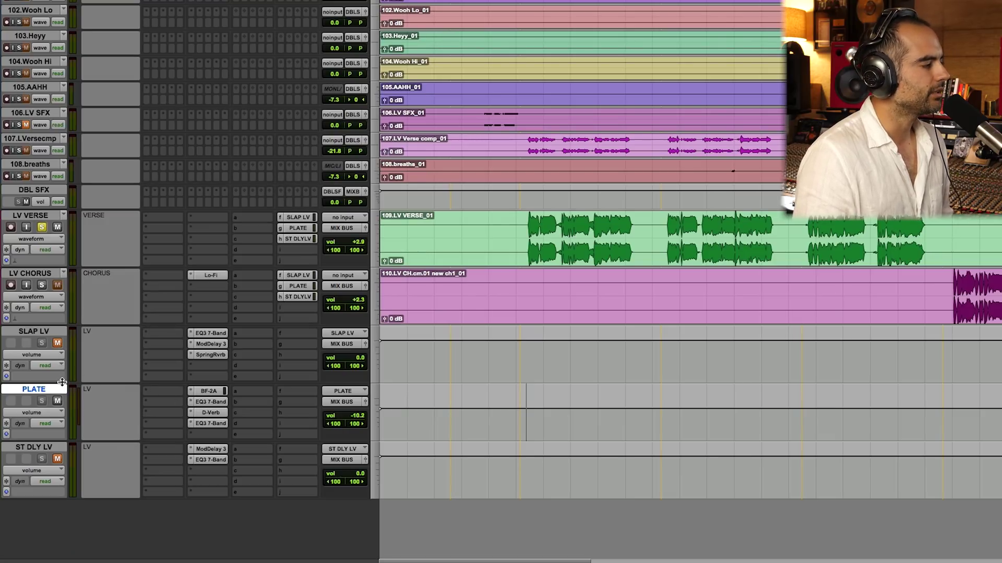
Activate the BF-2A compressor on the PLATE return and reset the return's volume to 0.0
click(46, 391)
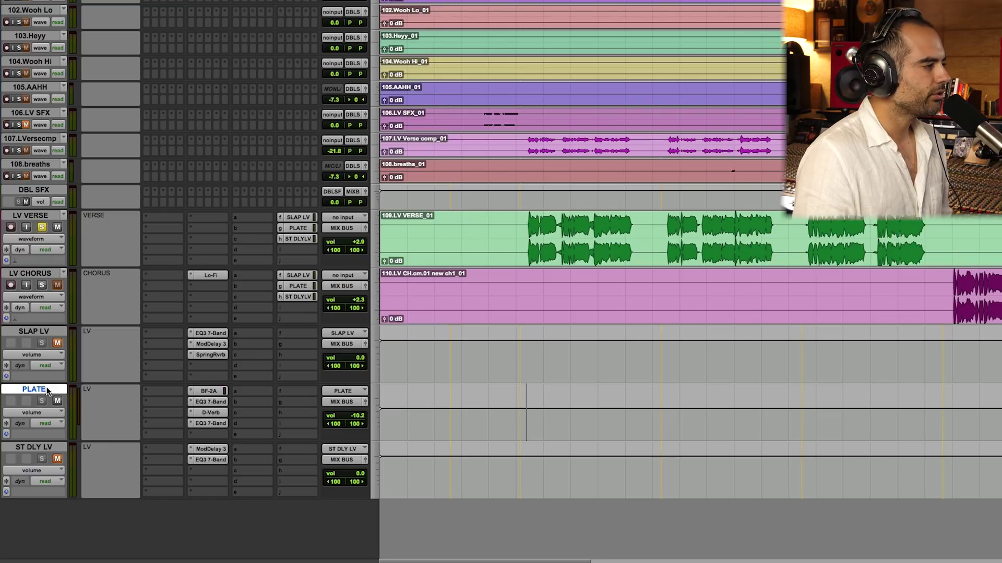
click(211, 391)
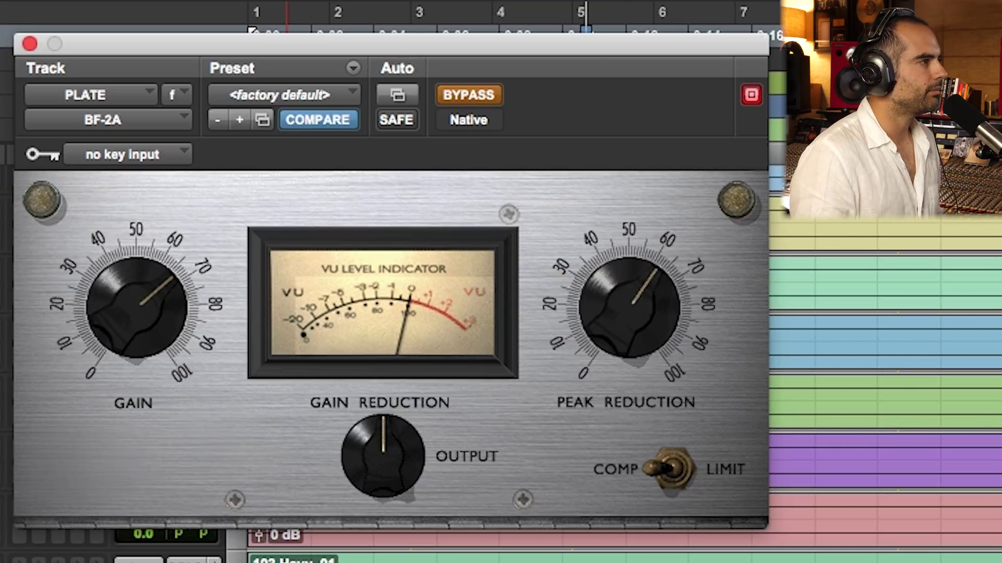
click(465, 94)
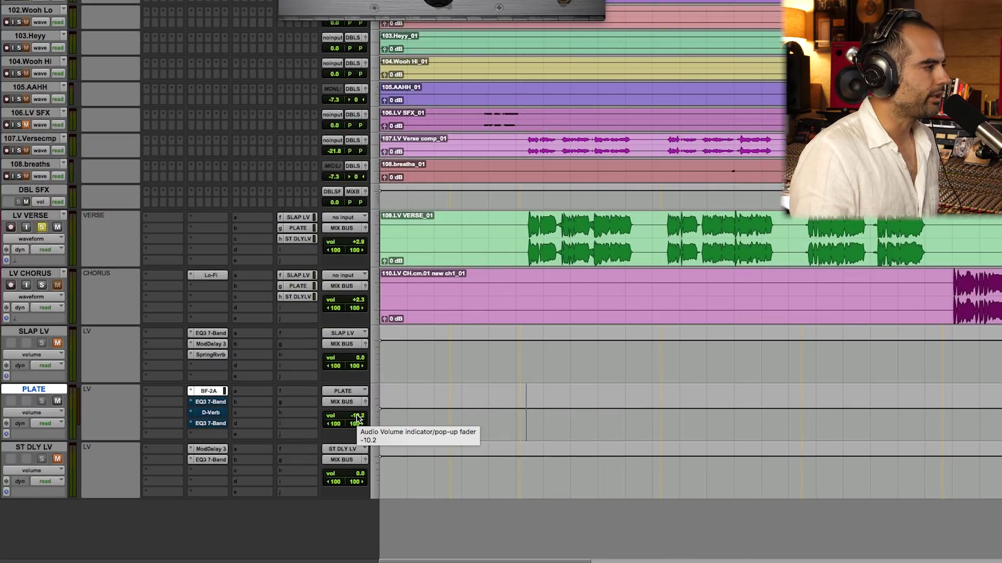
alt+click(358, 417)
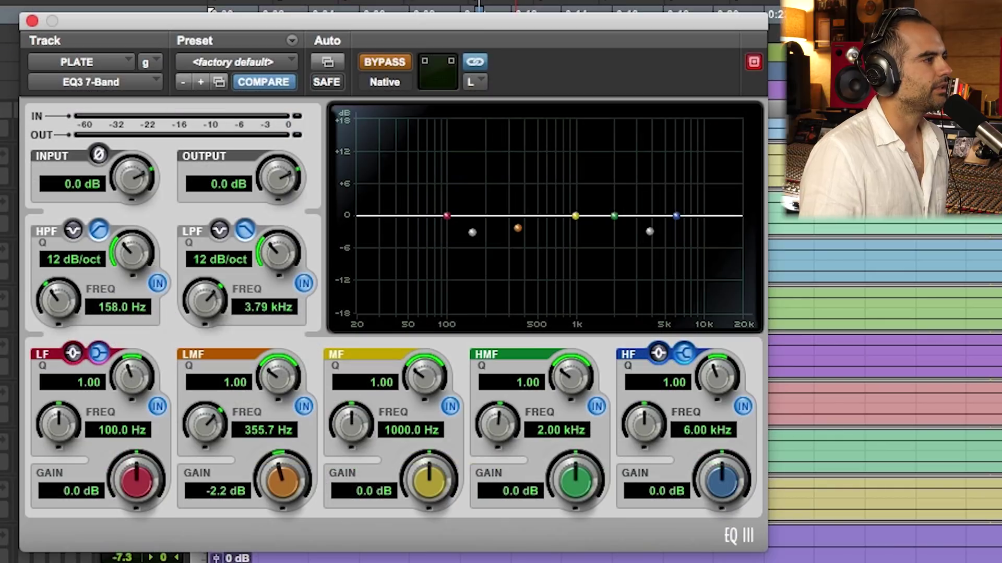
Activate the EQ3 7-Band placed before the reverb on PLATE and compare its curve with the SLAP LV EQ
click(383, 62)
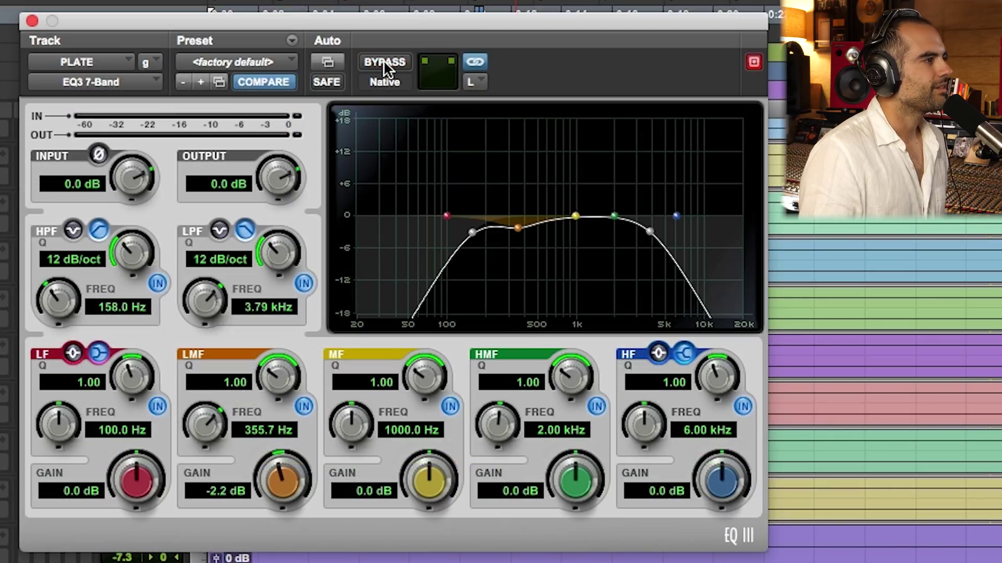
key(semicolon)
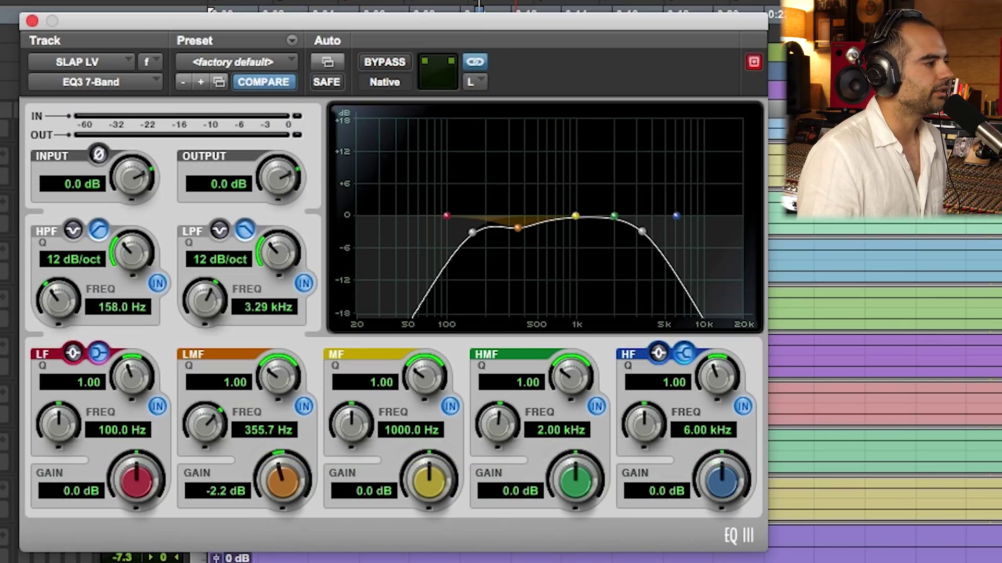
key(p)
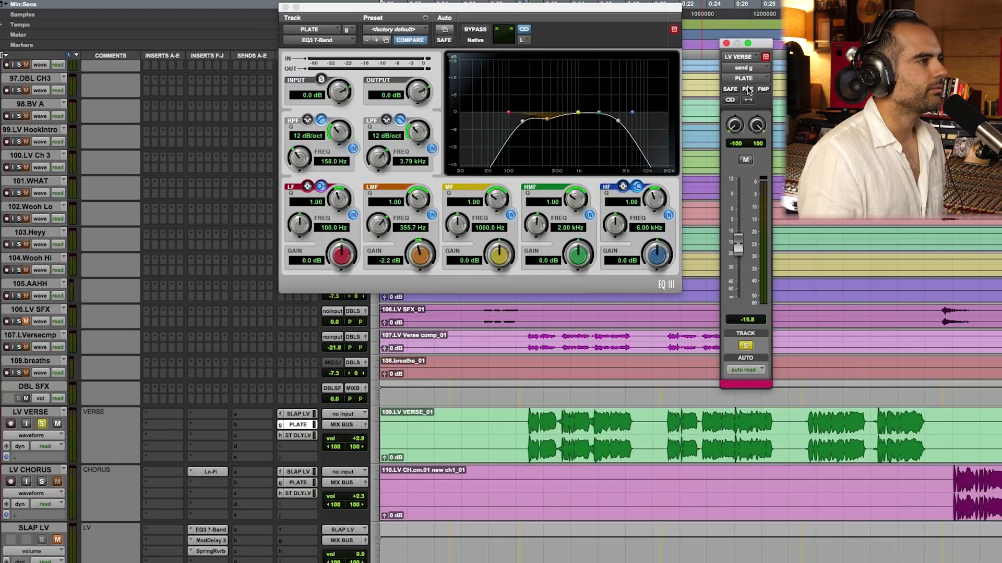
Audition the PLATE return alone with a pre-fader LV VERSE send and the track's volume fully down, and restore the send to post-fader
click(747, 89)
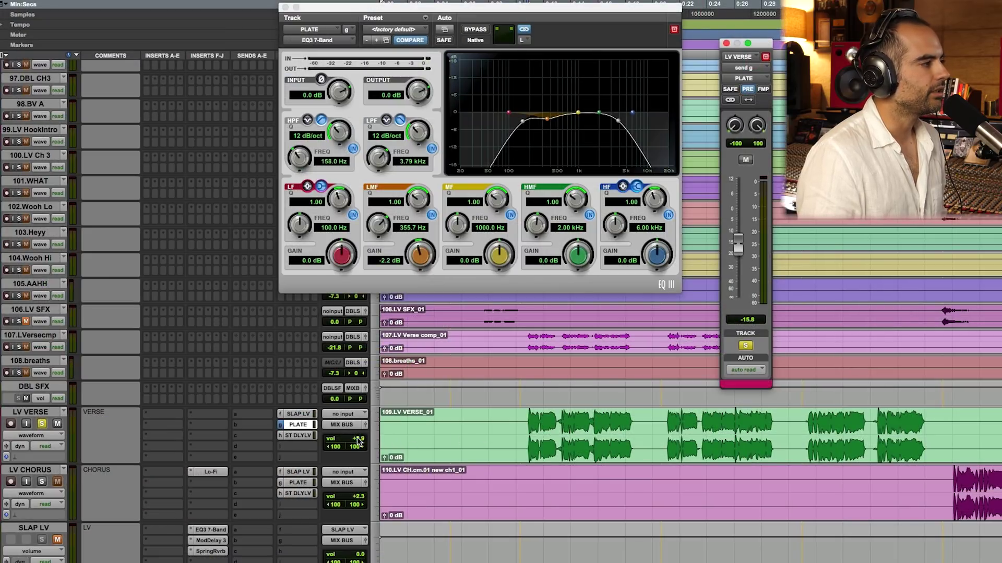
alt+click(359, 439)
key(space)
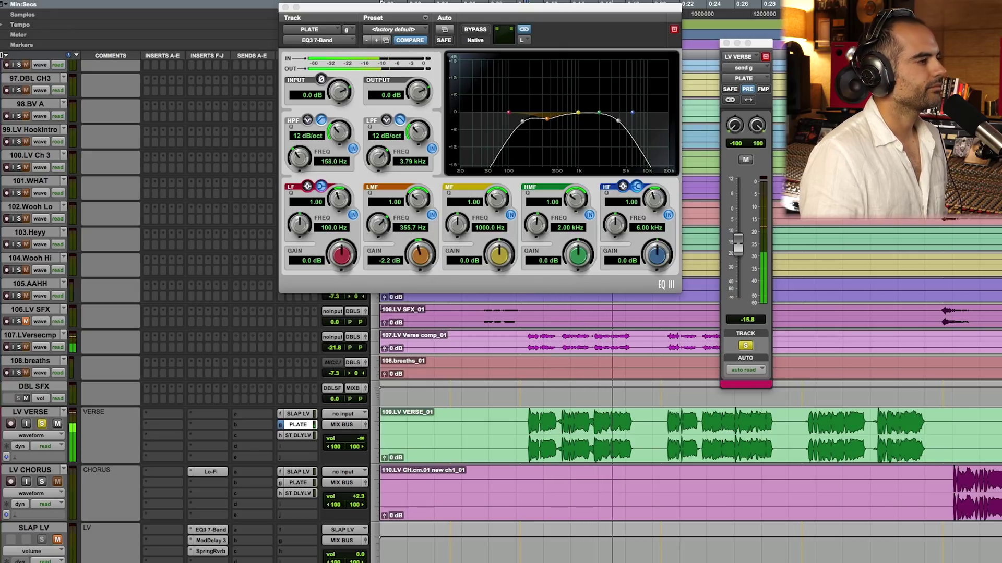
key(space)
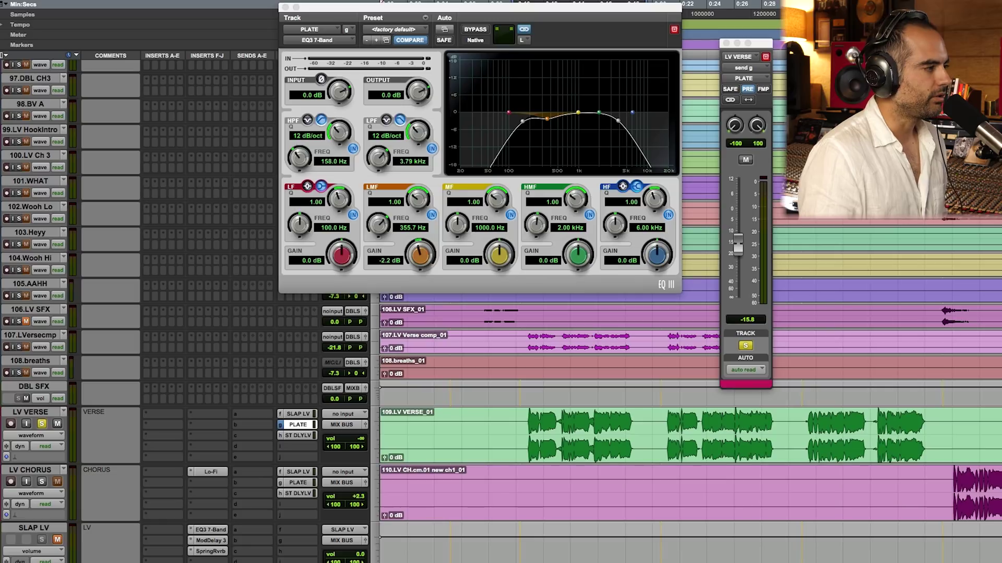
click(748, 90)
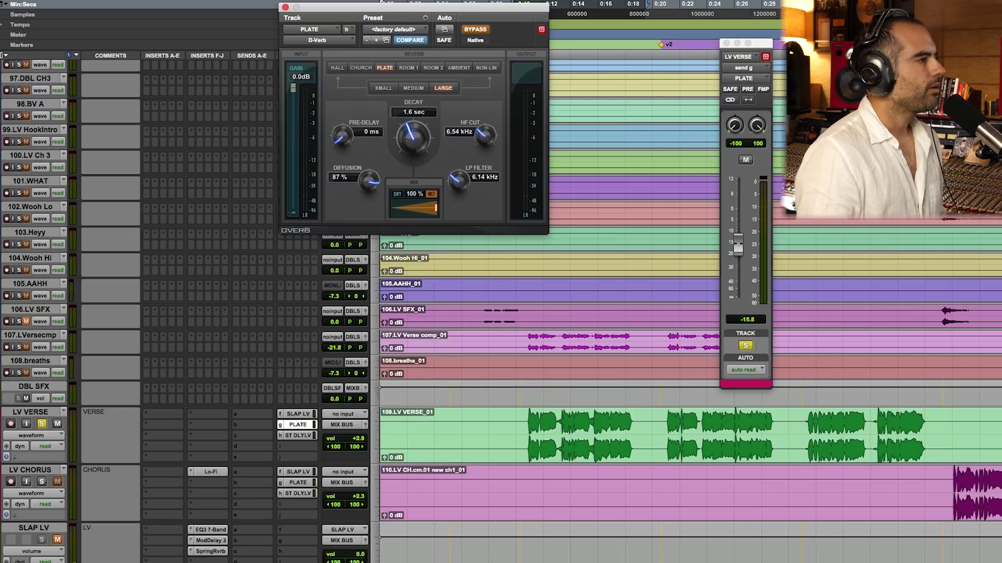
Move the PLATE return's D-Verb window aside, choose the Large size and activate the reverb
drag(396, 7, 530, 110)
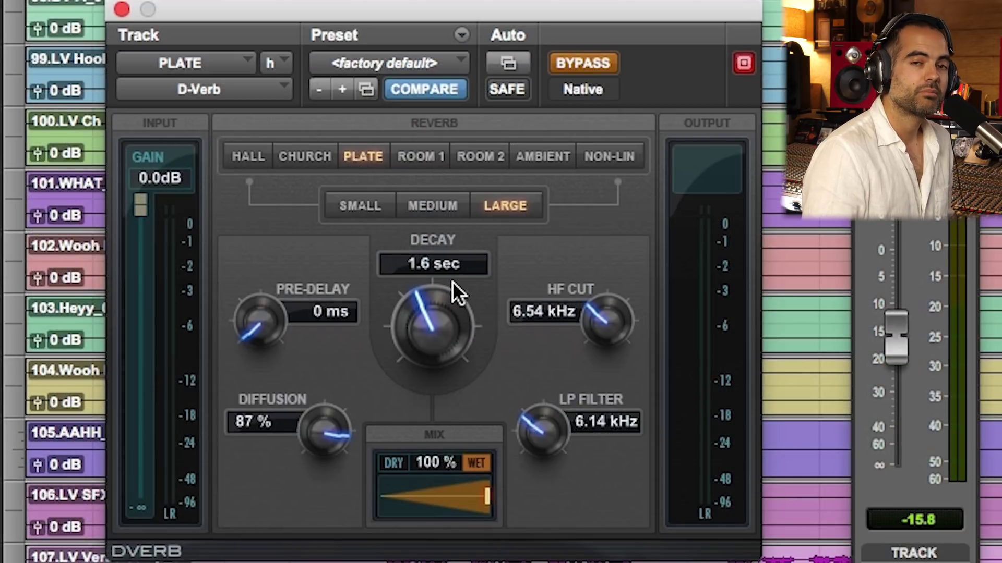
click(443, 201)
click(386, 209)
click(520, 199)
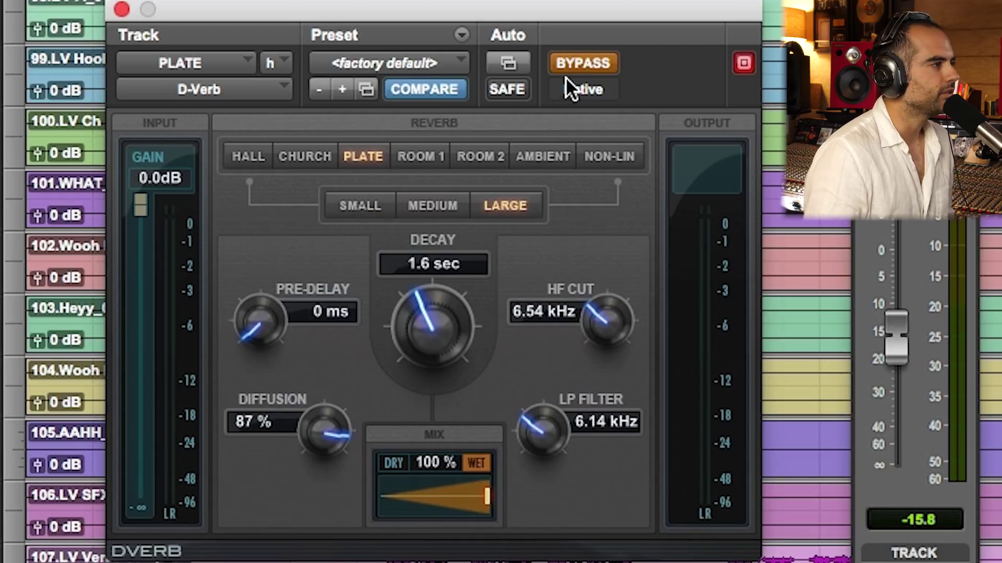
click(580, 62)
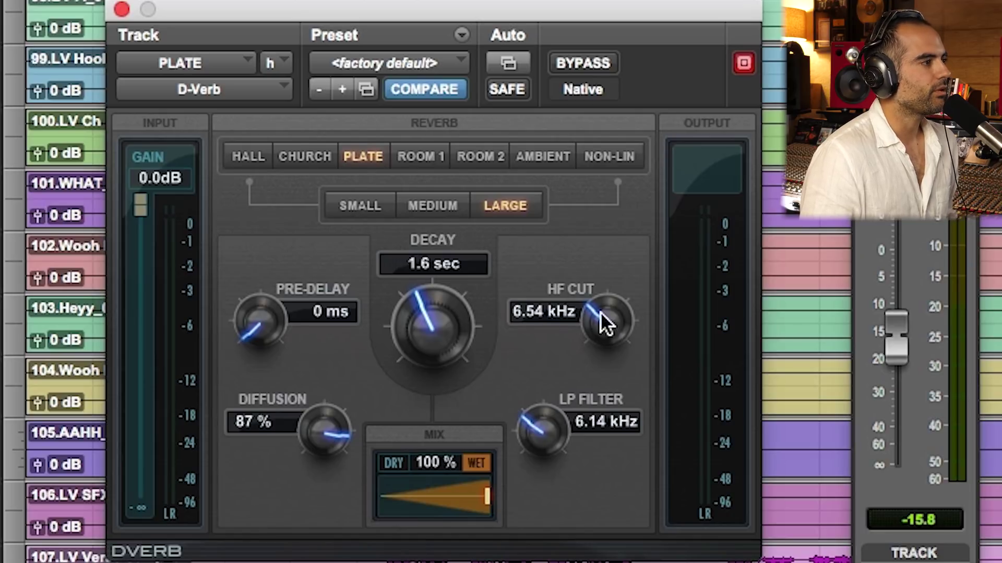
Turn off the D-Verb's HF Cut and LP Filter and play the verse with PLATE's volume raised to +12.0
drag(599, 311, 574, 291)
drag(541, 444, 552, 228)
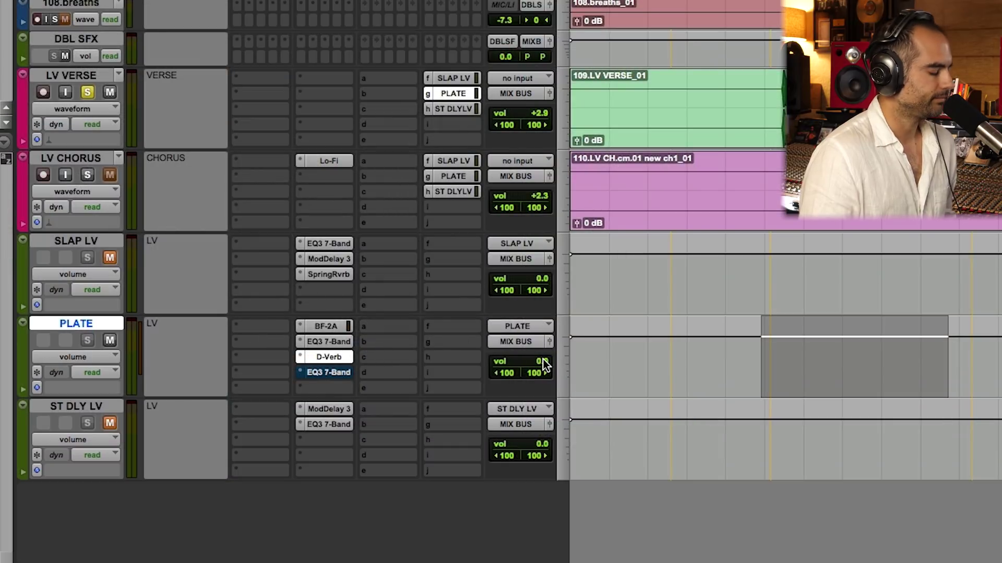
key(space)
drag(543, 362, 540, 321)
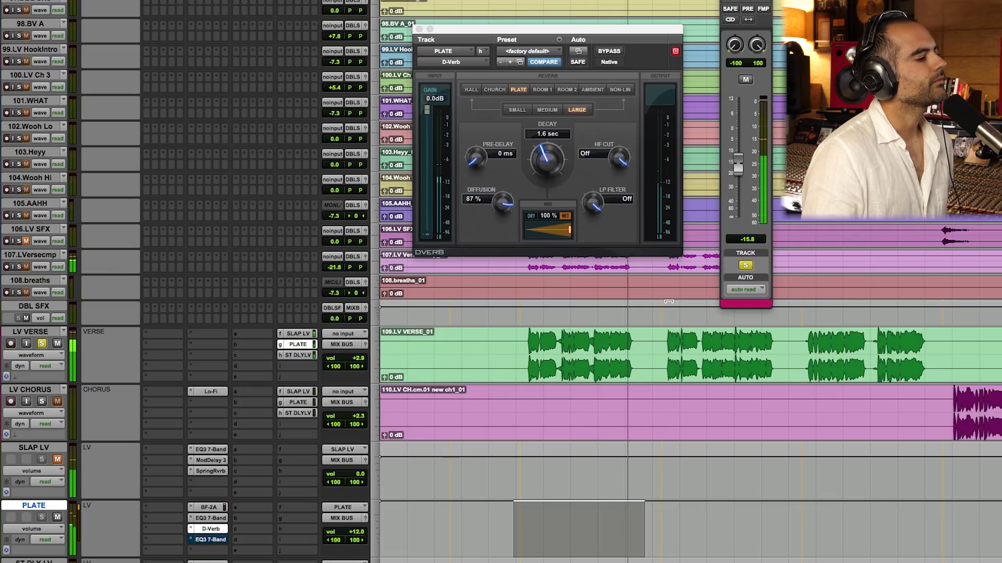
key(space)
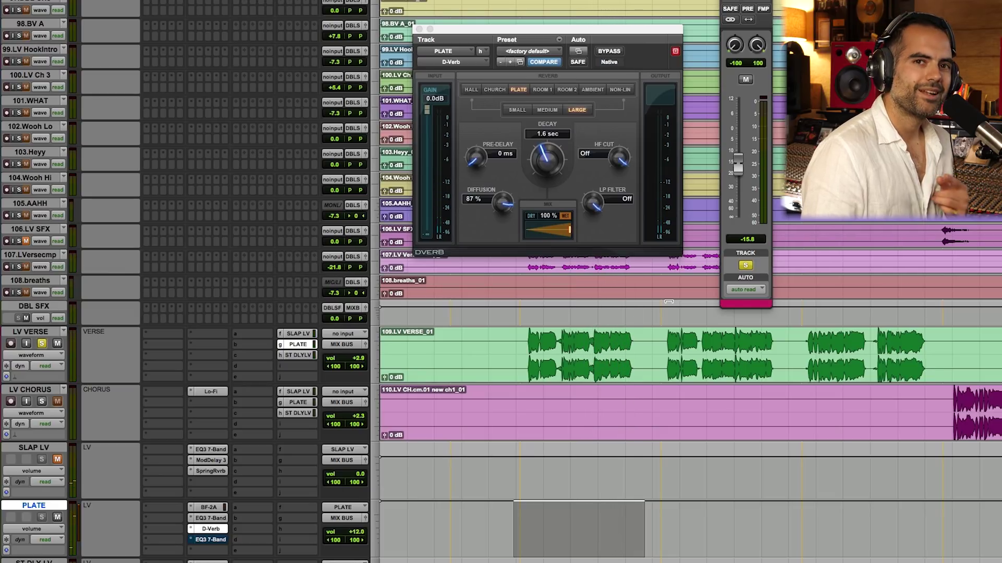
Set the D-Verb's HF Cut to 6.73 kHz and LP Filter to 6.34 kHz, and audition the darker plate
mouse_move(623, 156)
mouse_down()
mouse_move(626, 227)
mouse_move(600, 180)
mouse_move(616, 157)
mouse_up()
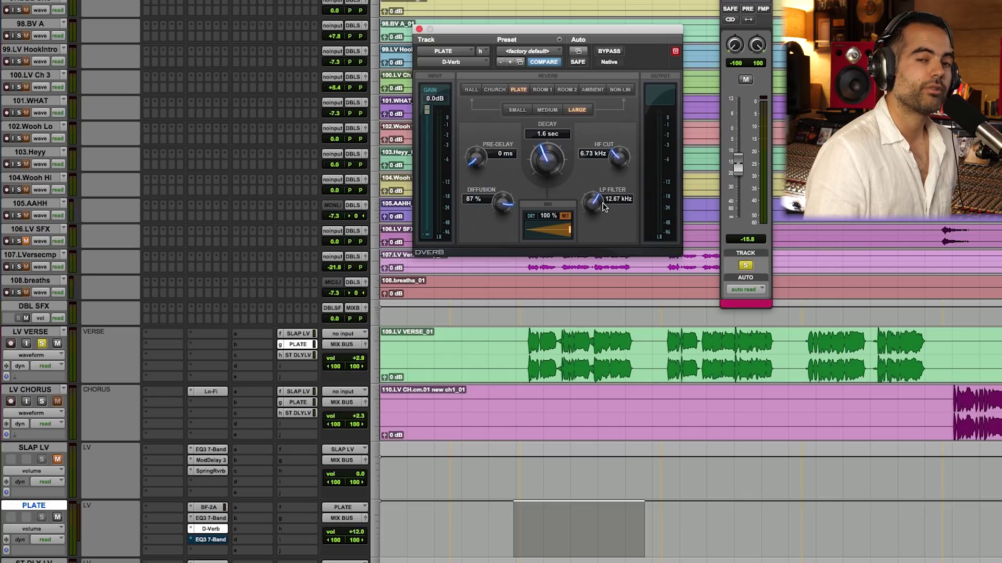
drag(598, 205, 598, 217)
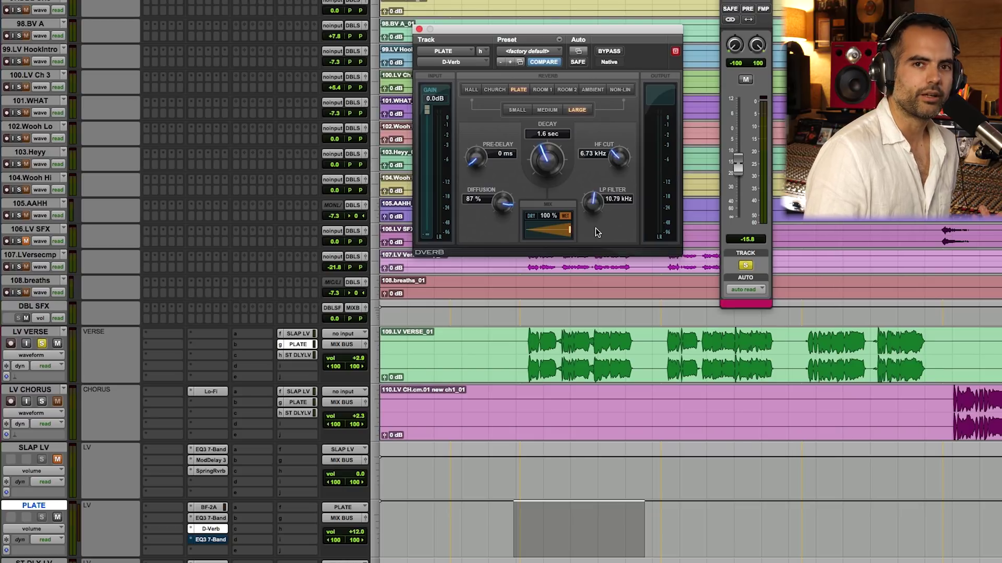
drag(593, 201, 593, 269)
drag(592, 203, 592, 233)
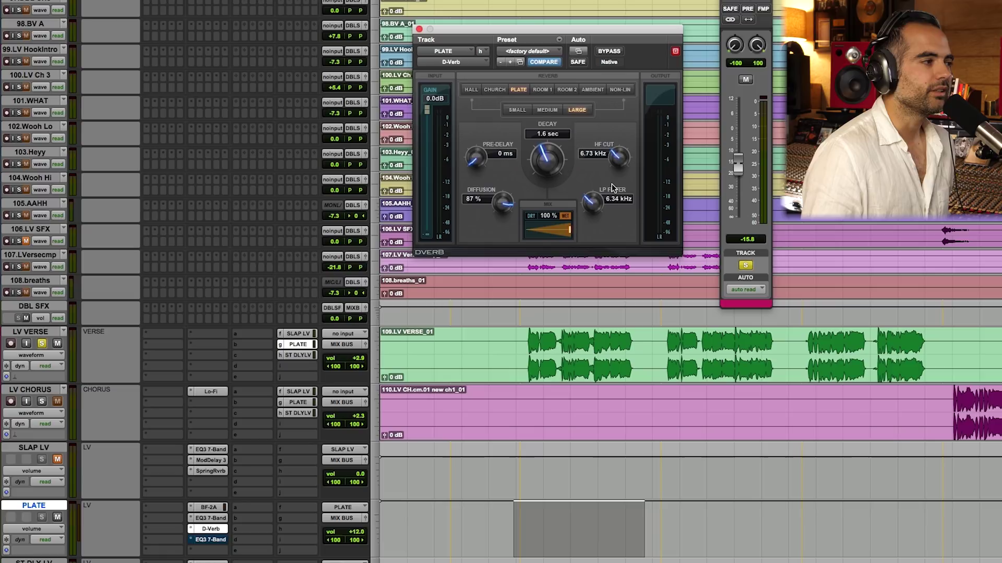
key(space)
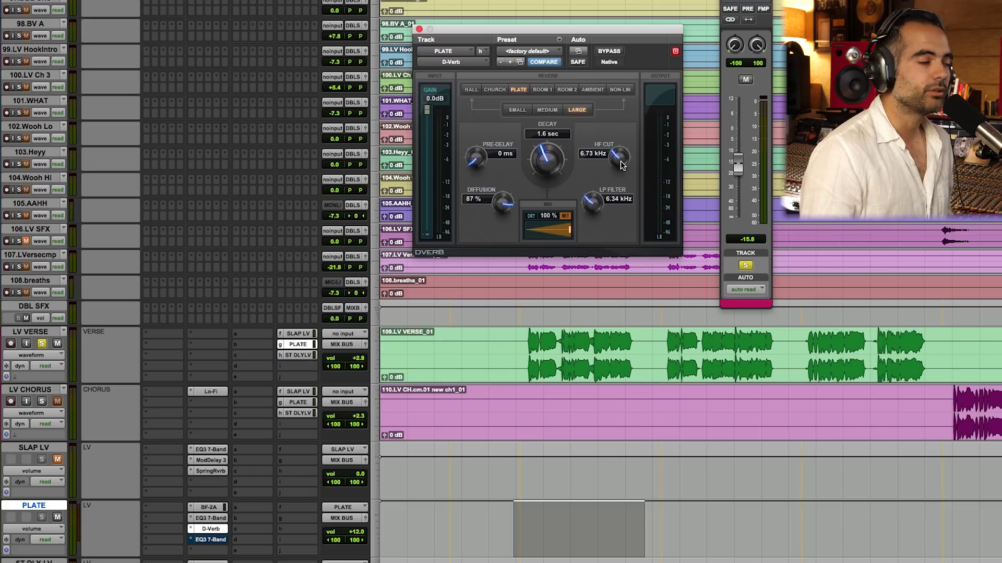
Activate the EQ3 7-Band after the D-Verb on PLATE and play the verse through it
click(211, 540)
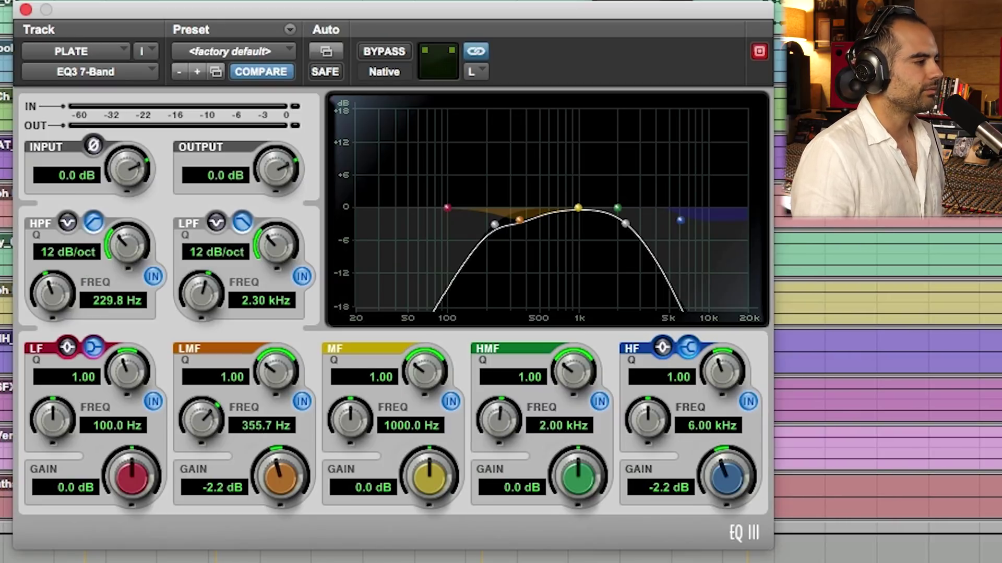
key(space)
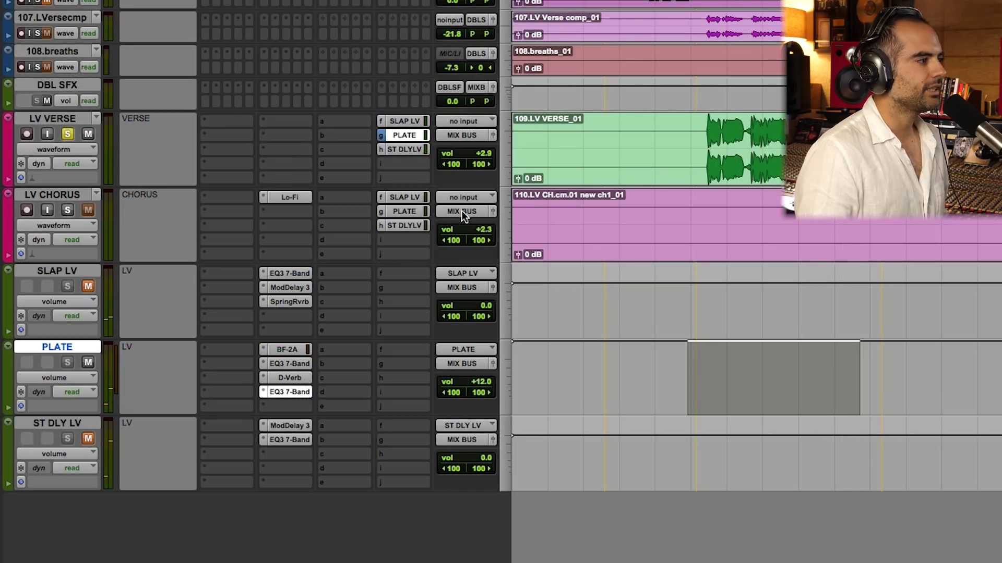
Reset the PLATE return's volume to 0.0 and close the open send and EQ3 windows
drag(482, 149, 480, 289)
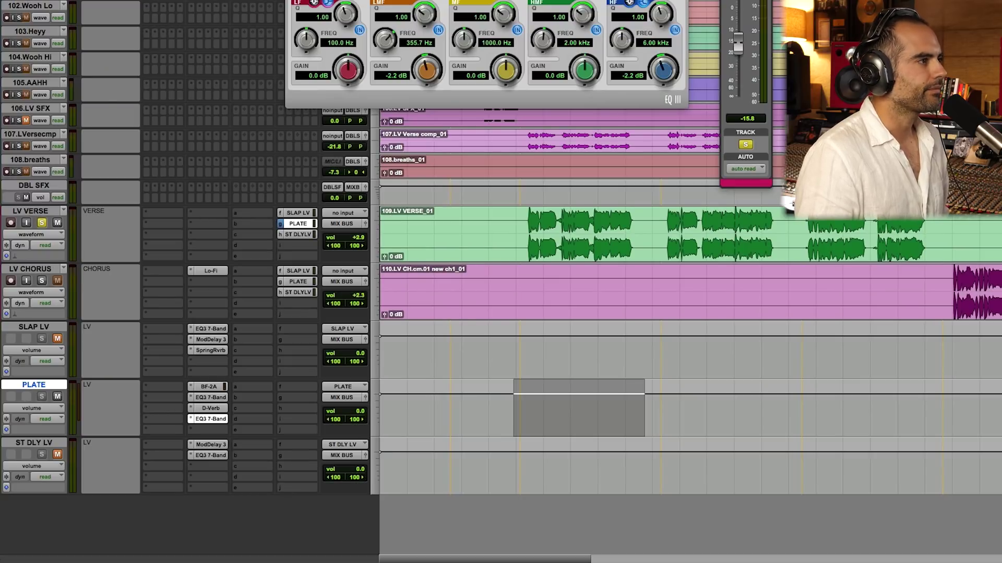
key(super+w)
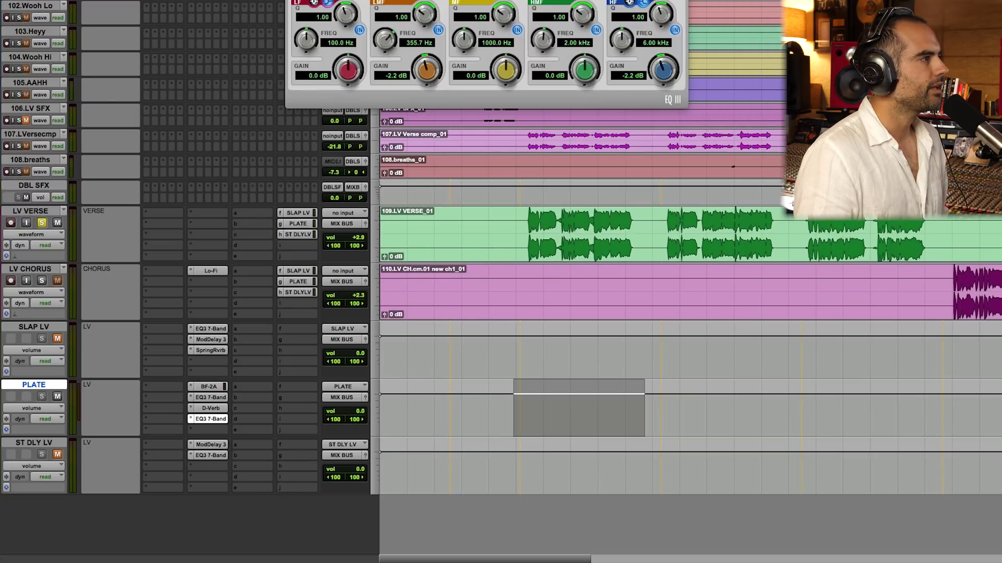
key(super+w)
Unmute SLAP LV and play the verse with the slap and plate returns combined
click(58, 339)
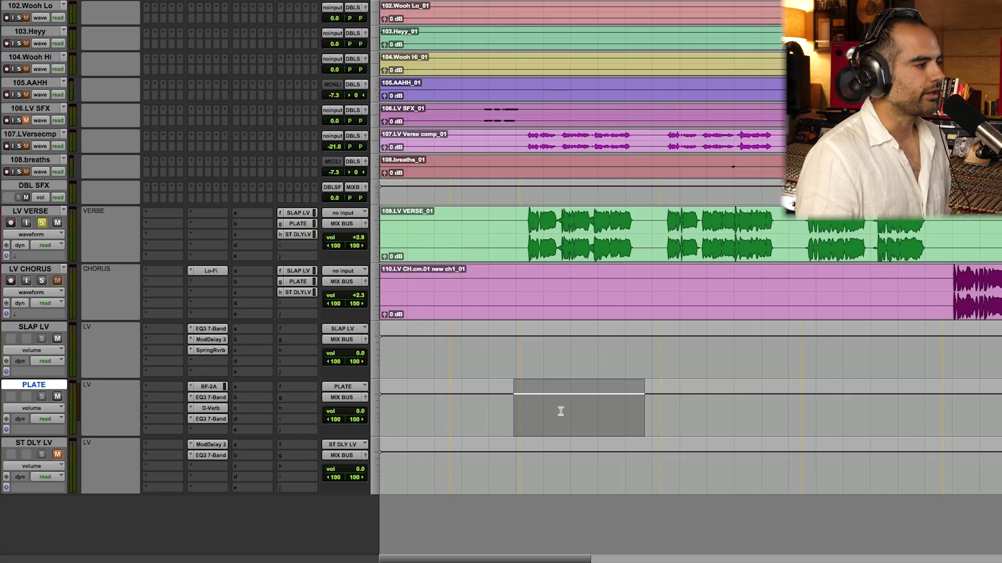
key(space)
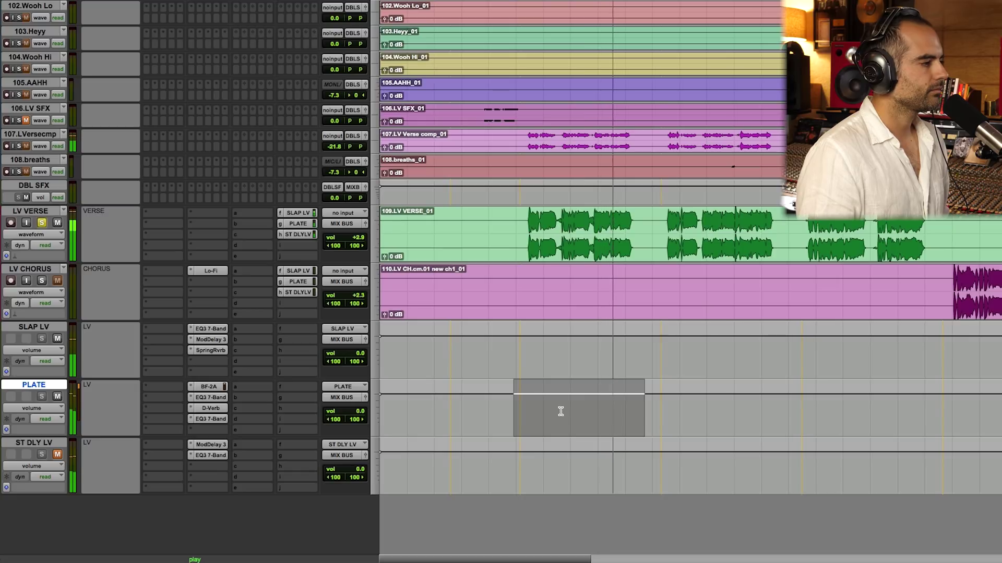
key(space)
key(space)
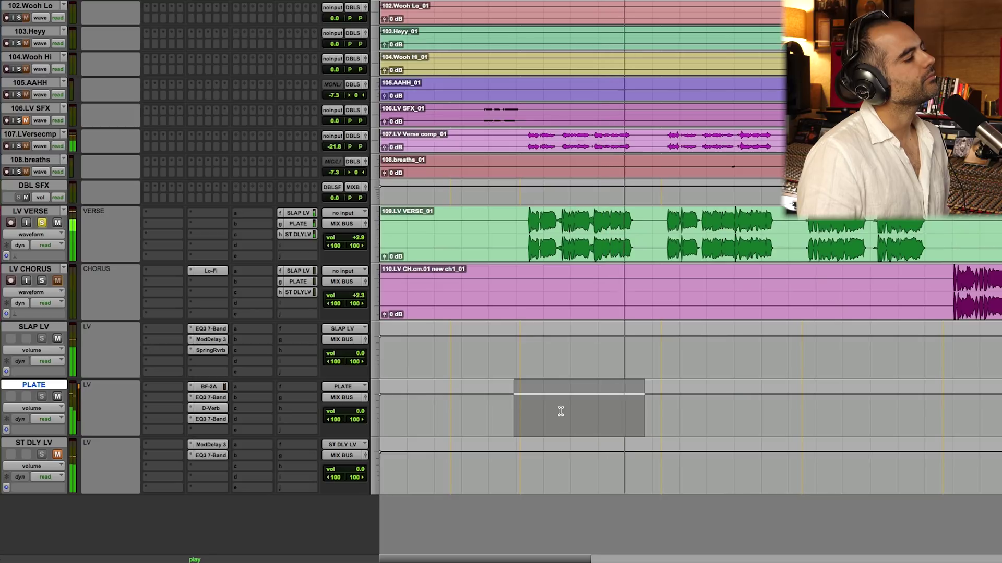
key(space)
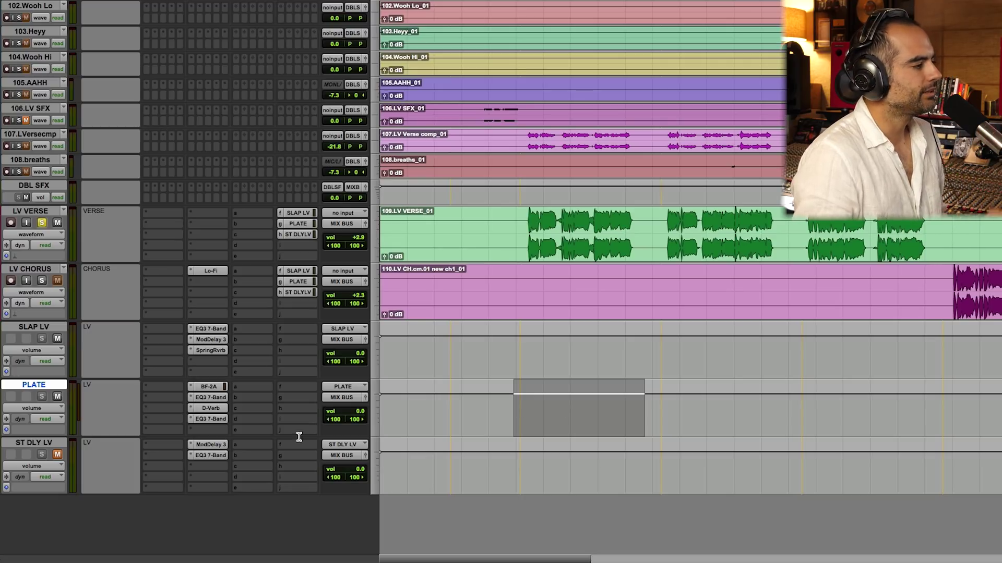
Unmute ST DLY LV, mute the SLAP LV and PLATE returns, and open the stereo delay's Mod Delay III
click(56, 454)
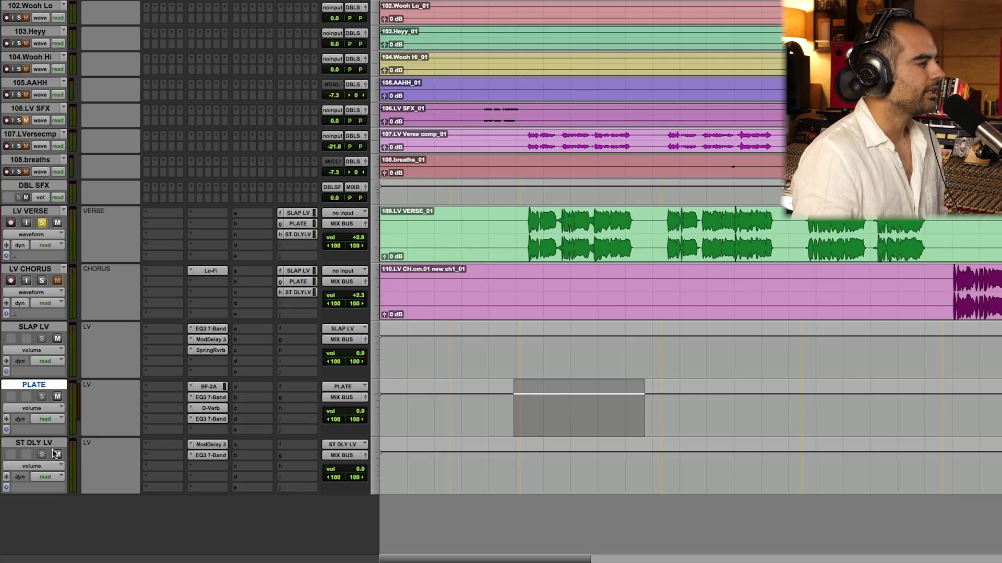
click(58, 396)
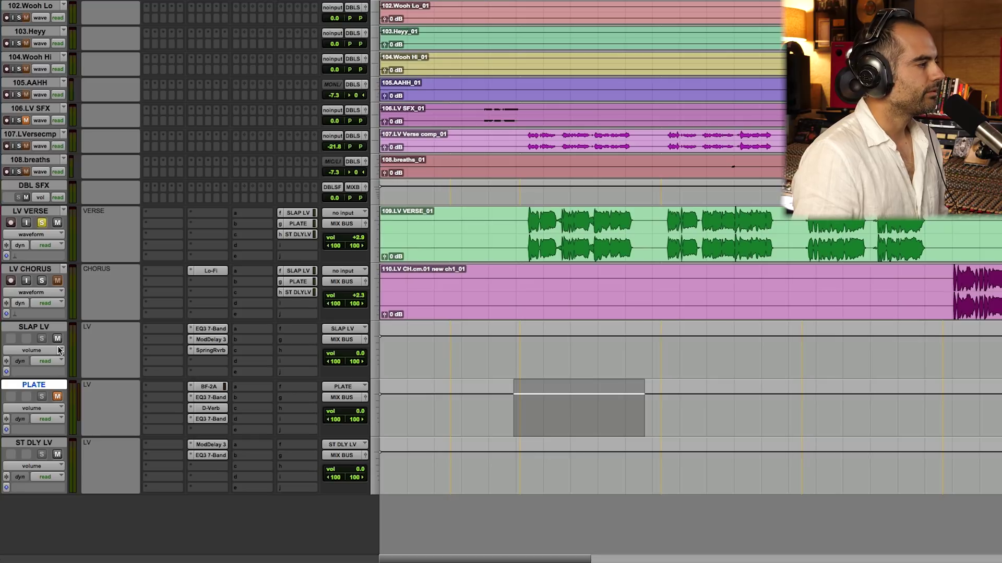
click(51, 443)
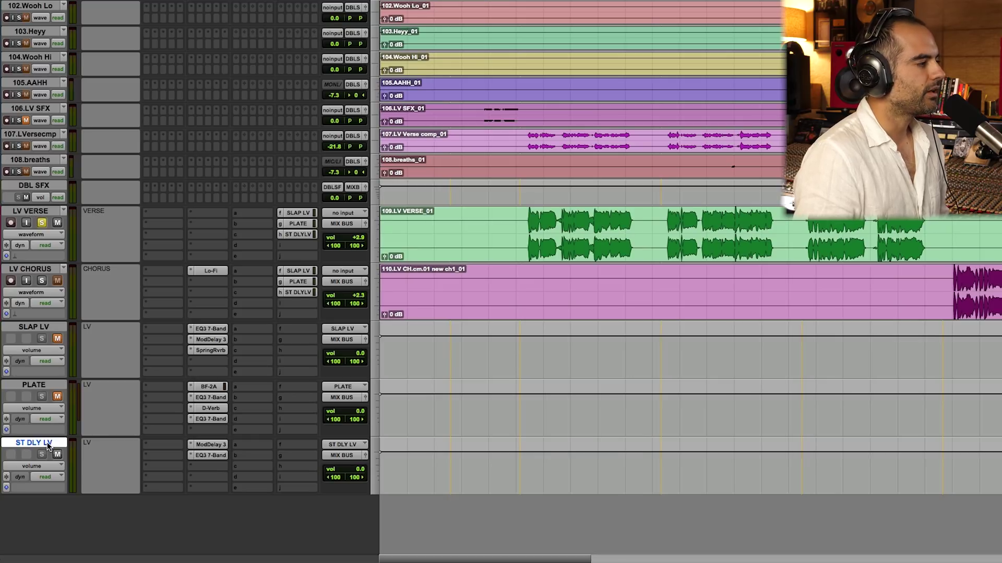
click(214, 444)
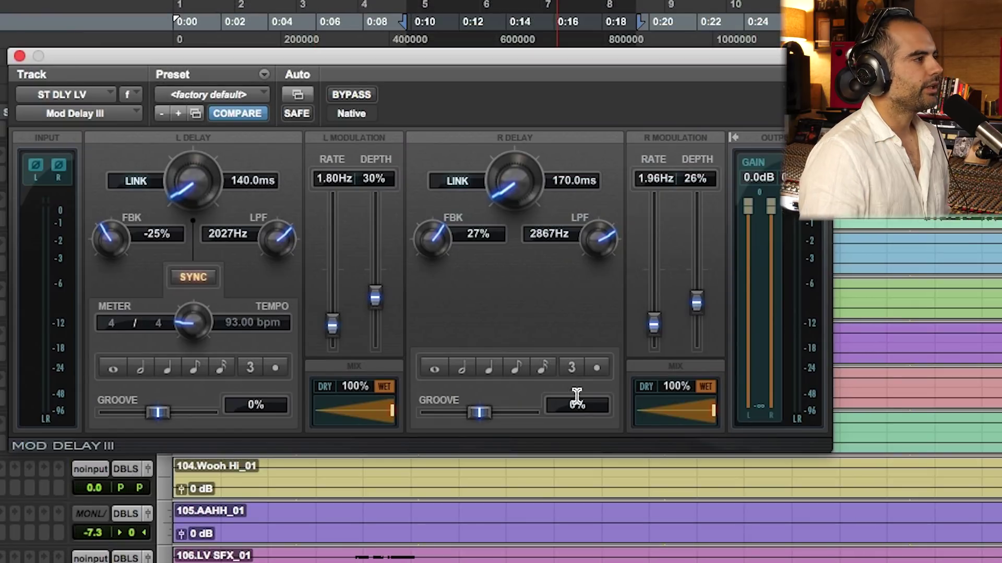
Play the verse through the stereo delay return on its own
drag(472, 70, 666, 230)
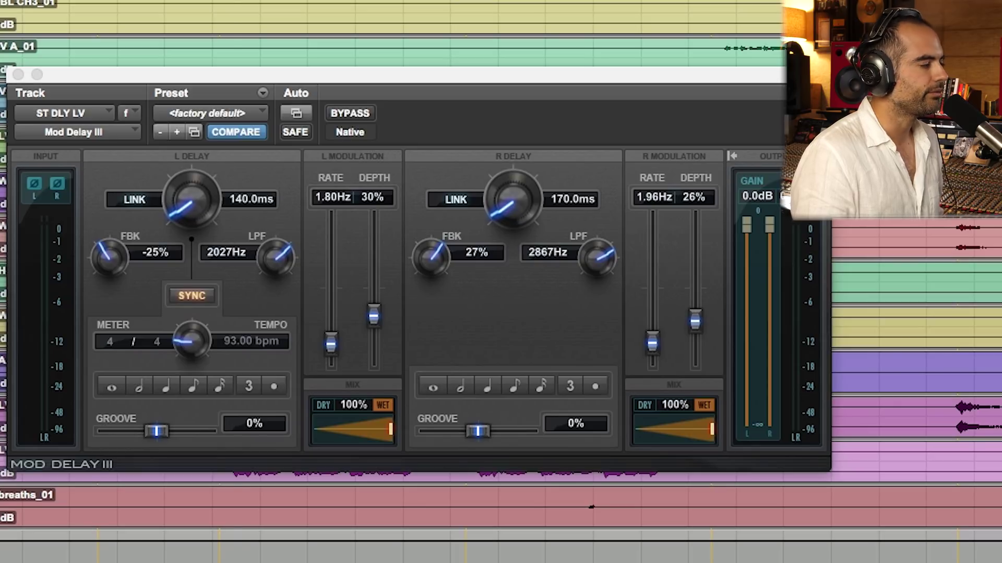
key(space)
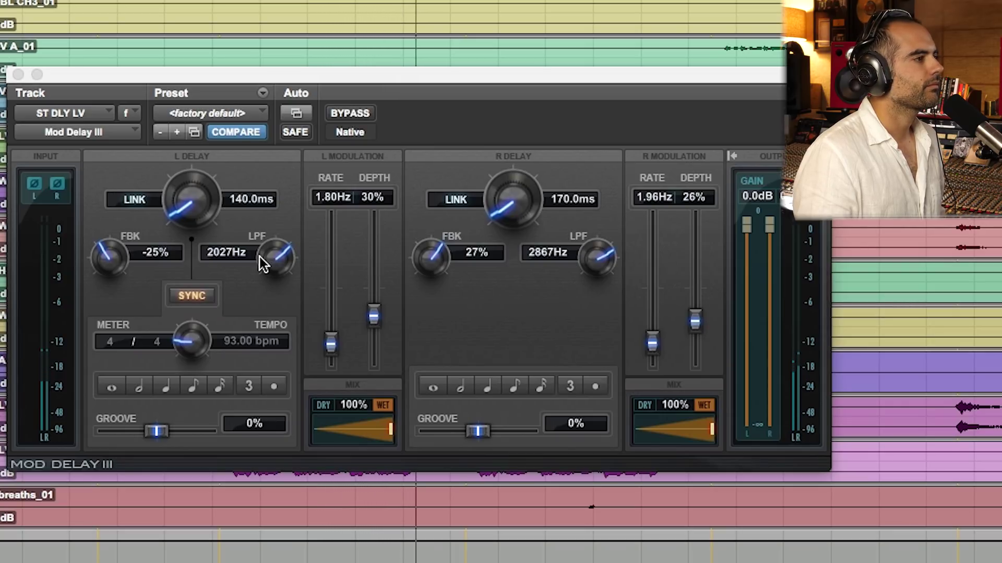
key(space)
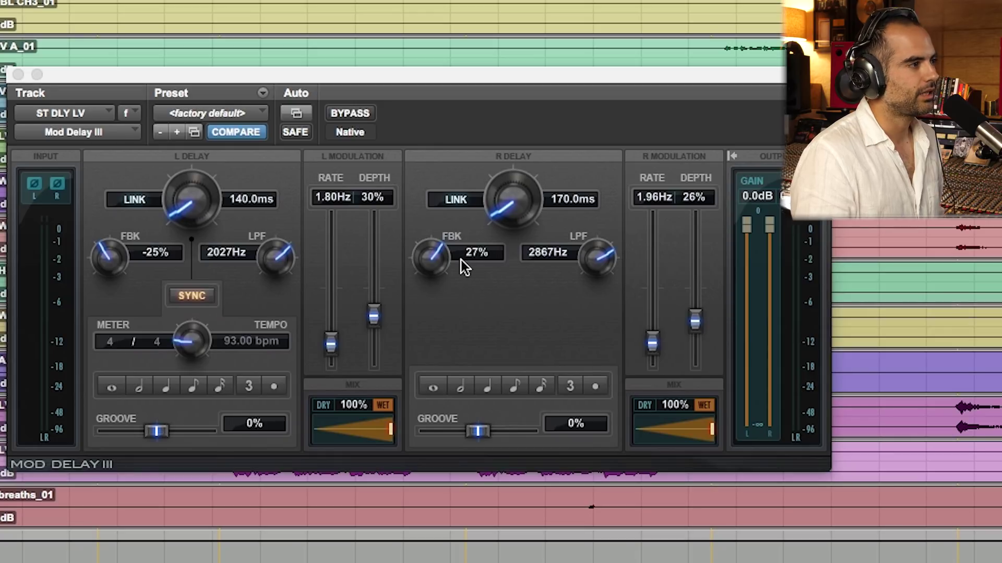
Set the left delay's LPF to 2867 Hz to match the right side
click(233, 252)
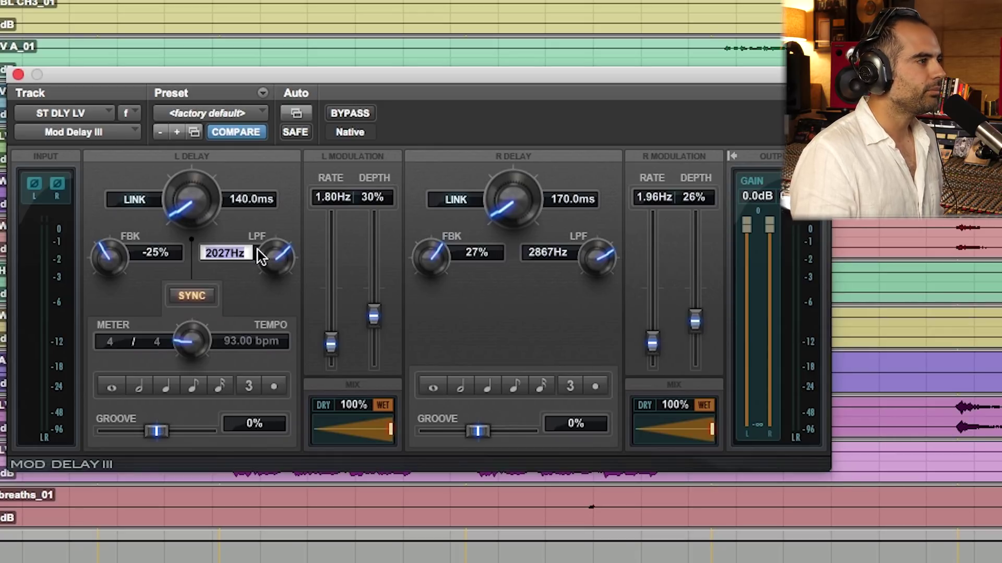
text(28)
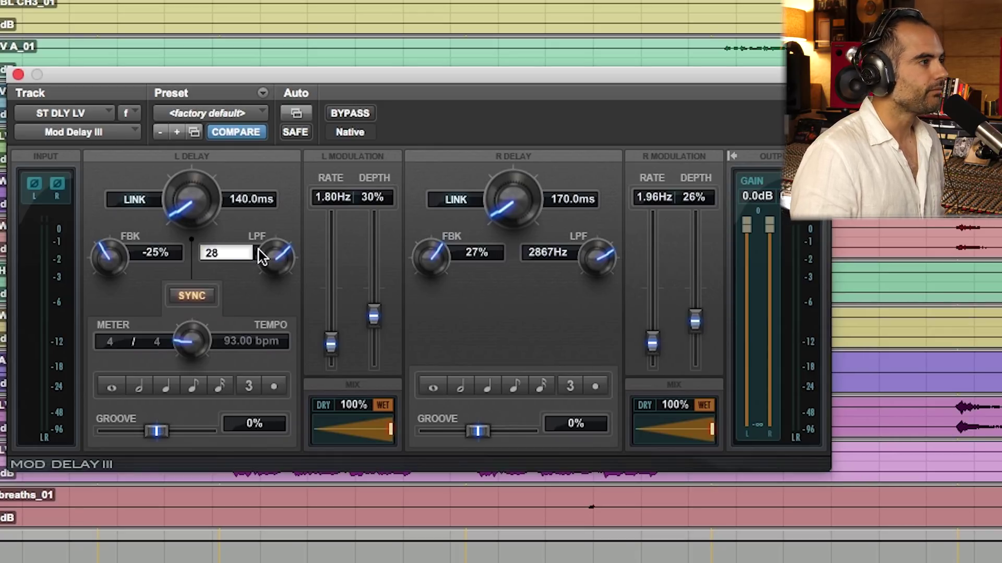
text(67)
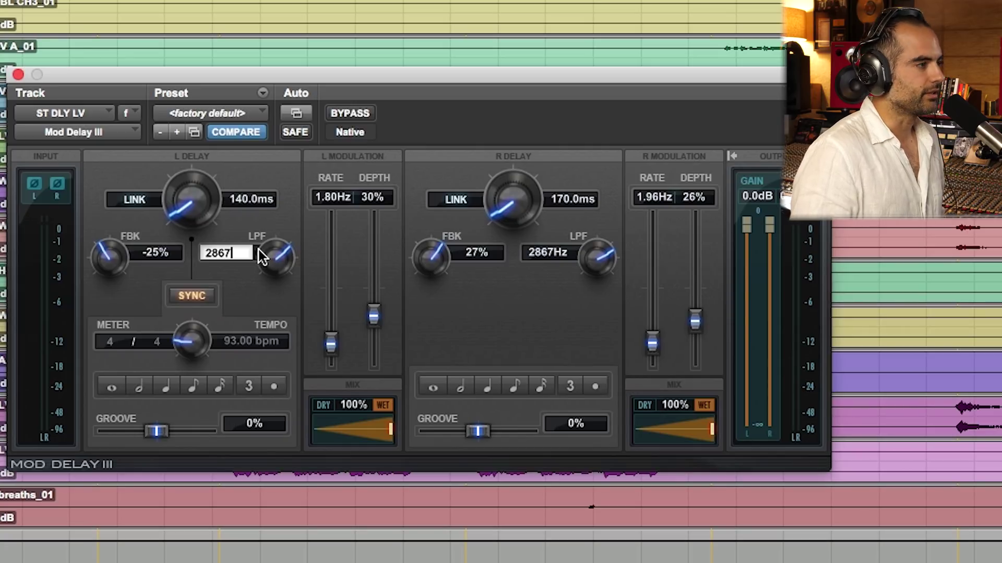
key(Return)
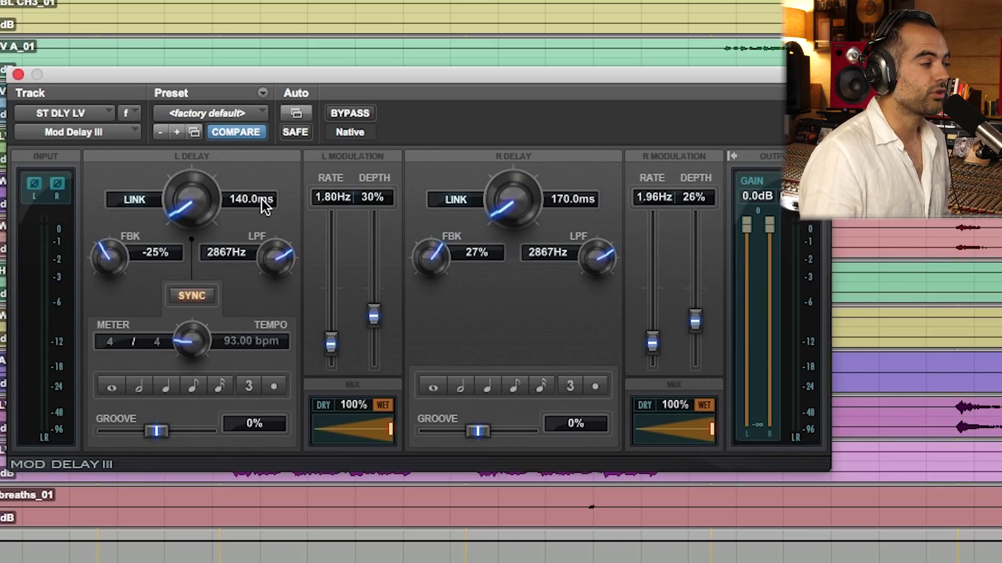
Set the left delay's LPF to 2000 Hz and adjust it by ear to 1782 Hz
click(226, 252)
text(2000)
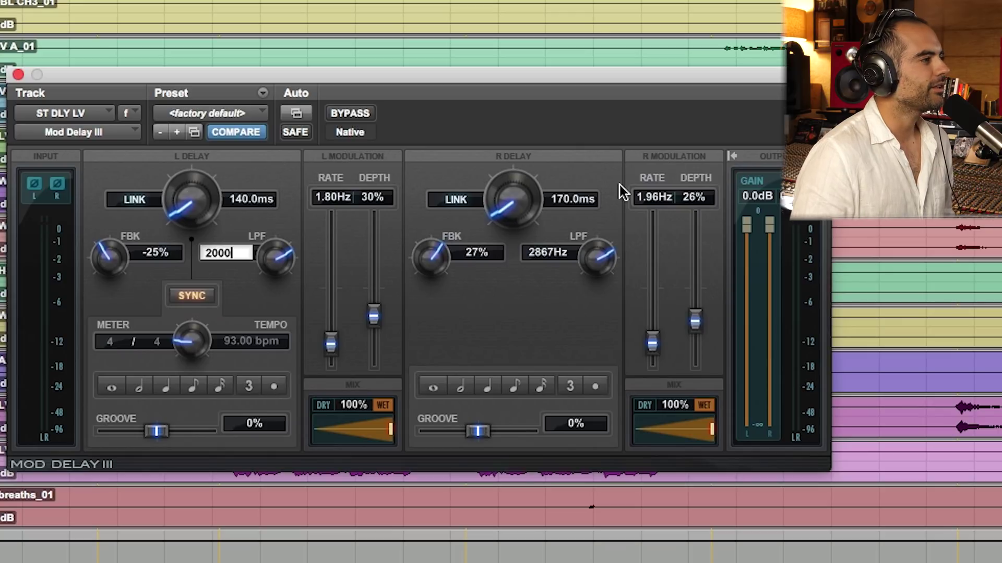
key(Return)
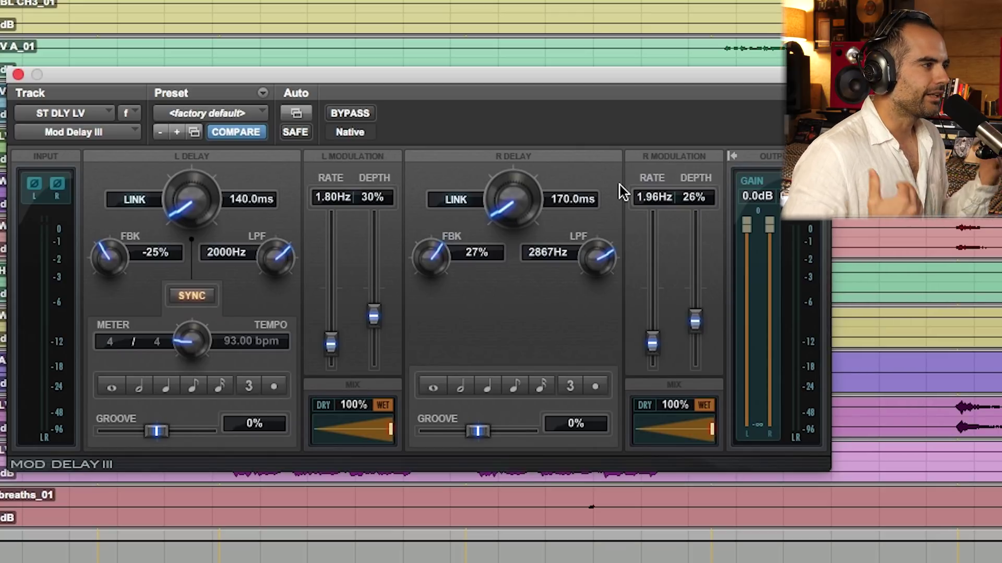
drag(269, 259, 270, 252)
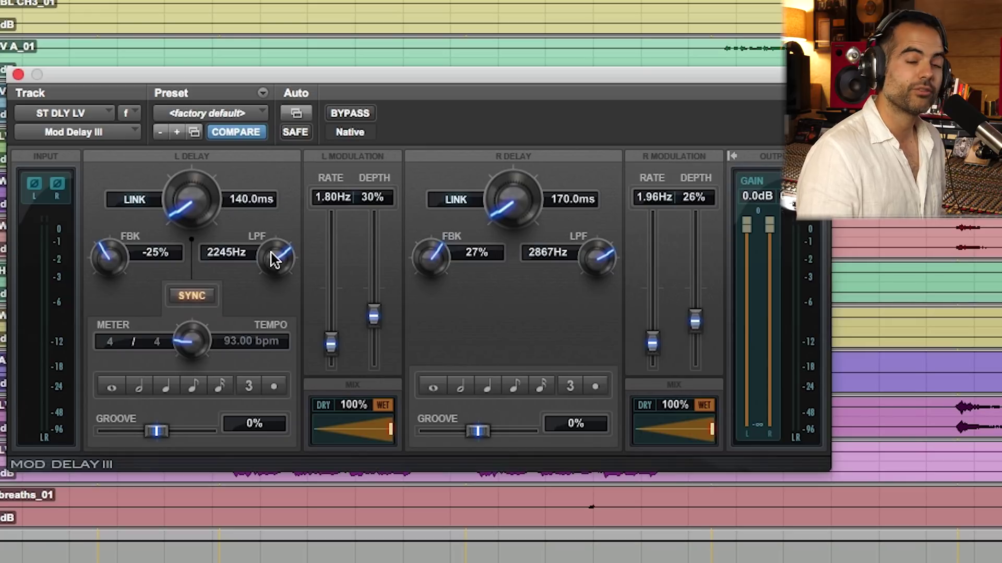
drag(273, 256, 267, 293)
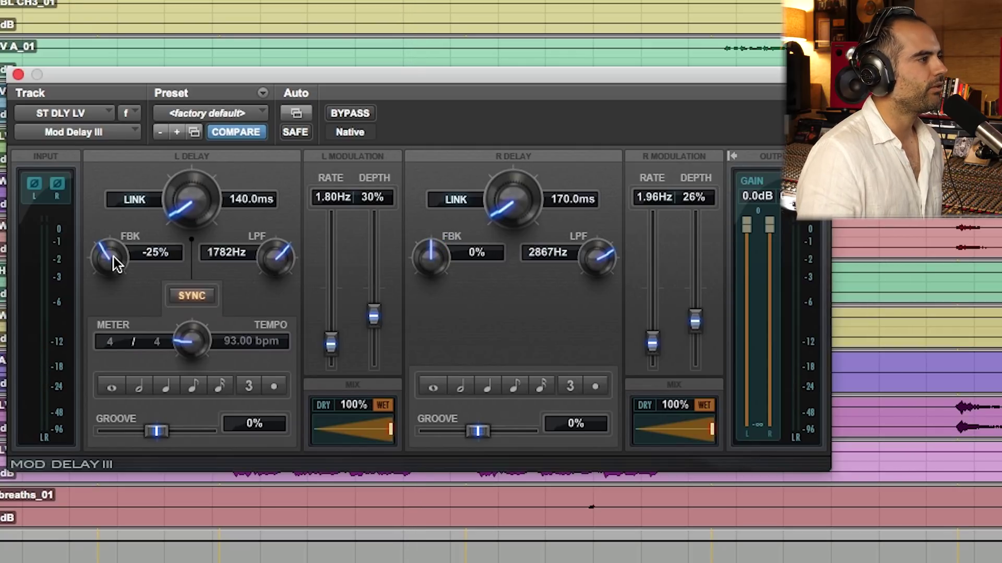
Set the feedback of both delays to 34%, audition the verse, and change the left feedback to -34%
alt+click(113, 257)
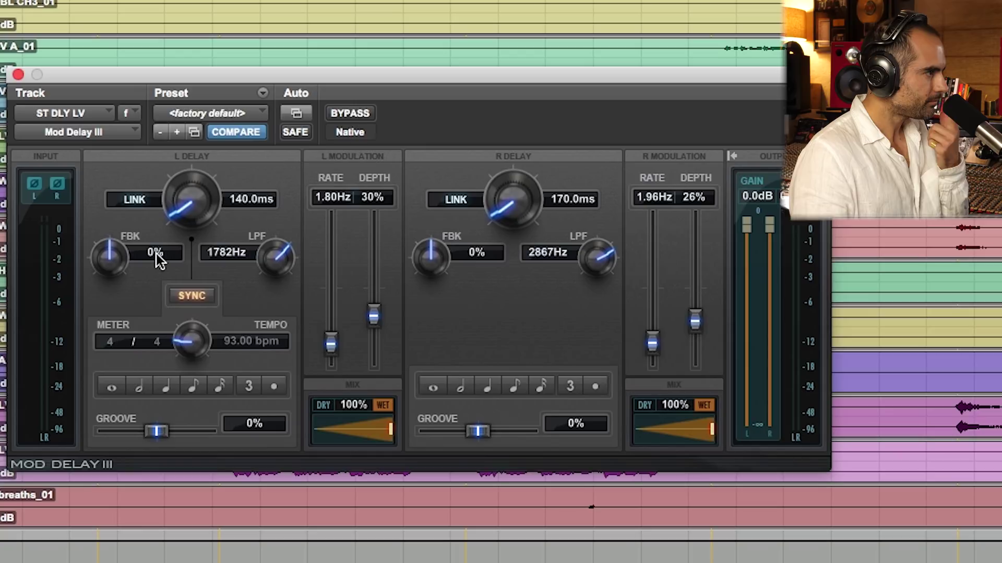
drag(105, 265, 114, 224)
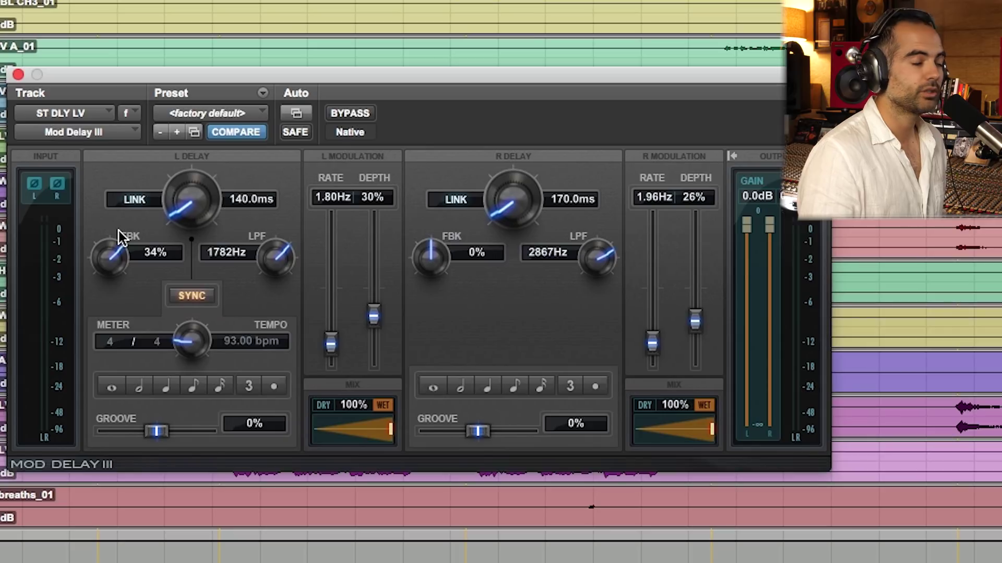
key(space)
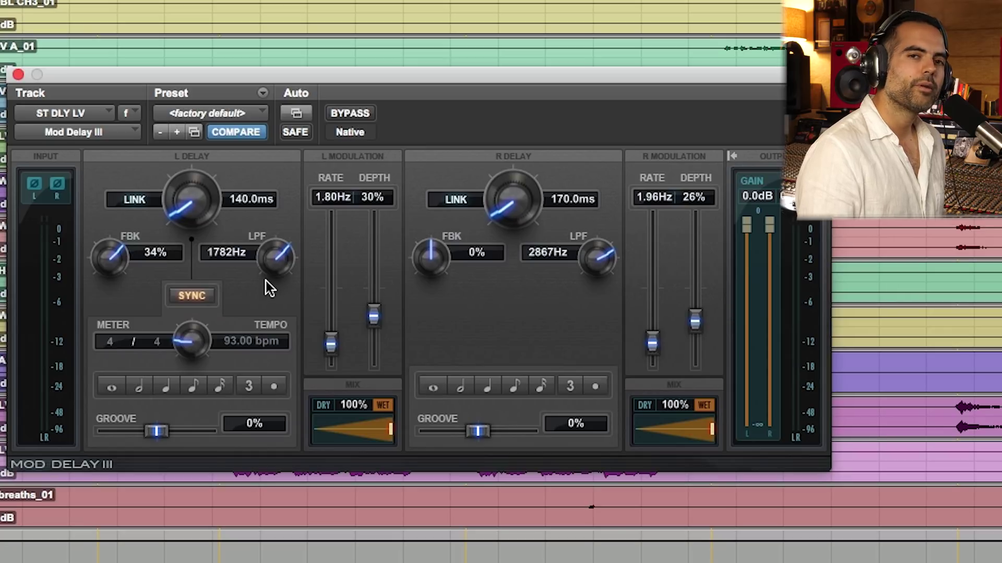
drag(411, 263, 430, 226)
key(space)
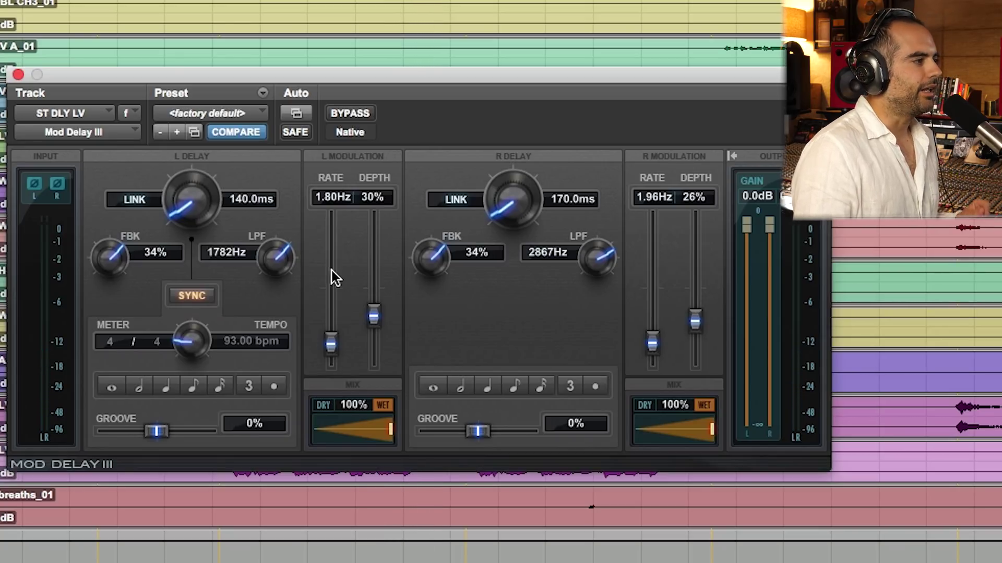
drag(108, 255, 114, 311)
drag(106, 259, 106, 323)
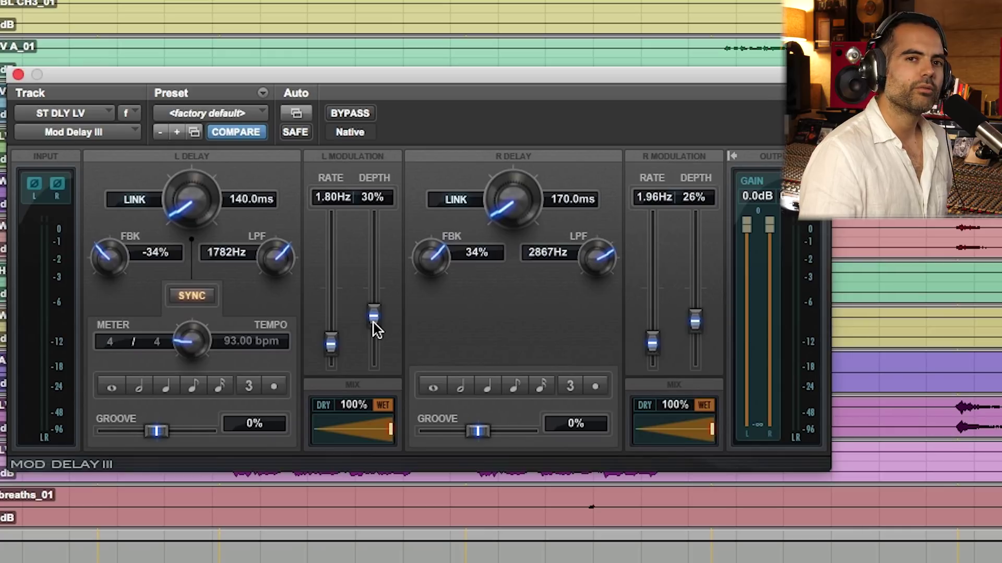
Try a higher modulation depth and rate on the left delay during playback, and lower them again
key(space)
drag(376, 314, 371, 220)
drag(331, 344, 329, 304)
drag(371, 233, 331, 344)
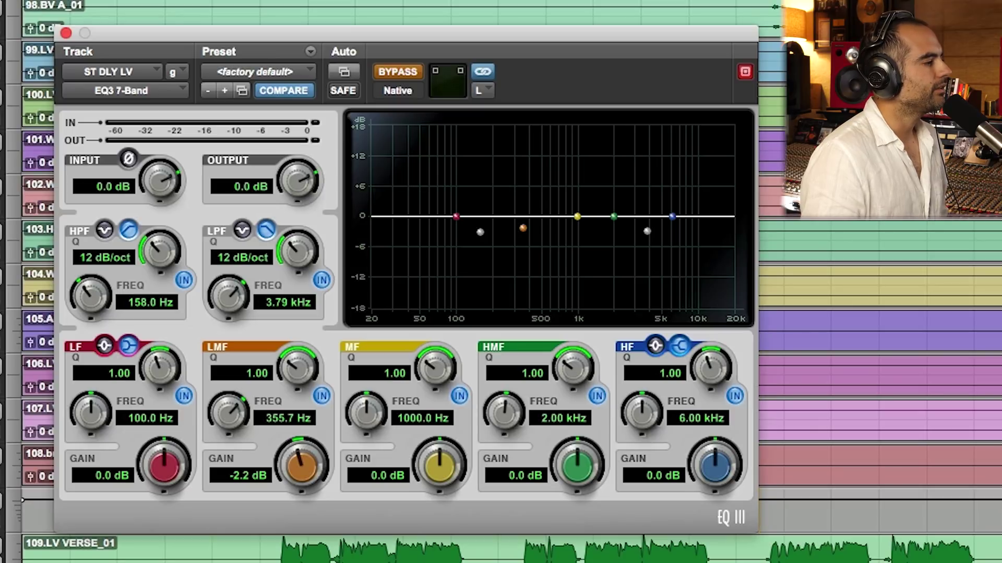
Activate the EQ3 7-Band on ST DLY LV and compare the stereo delay with and without it during playback
click(411, 72)
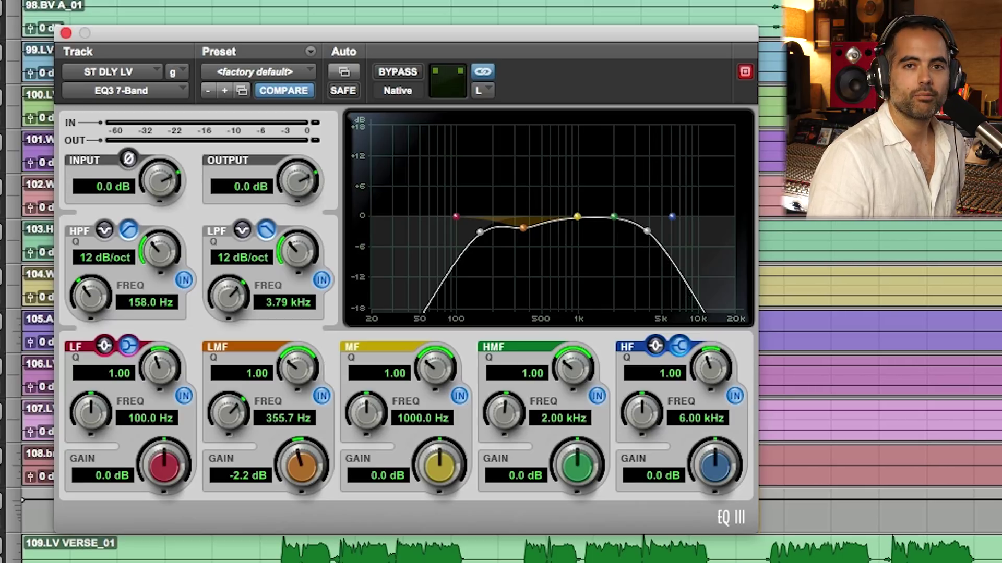
key(space)
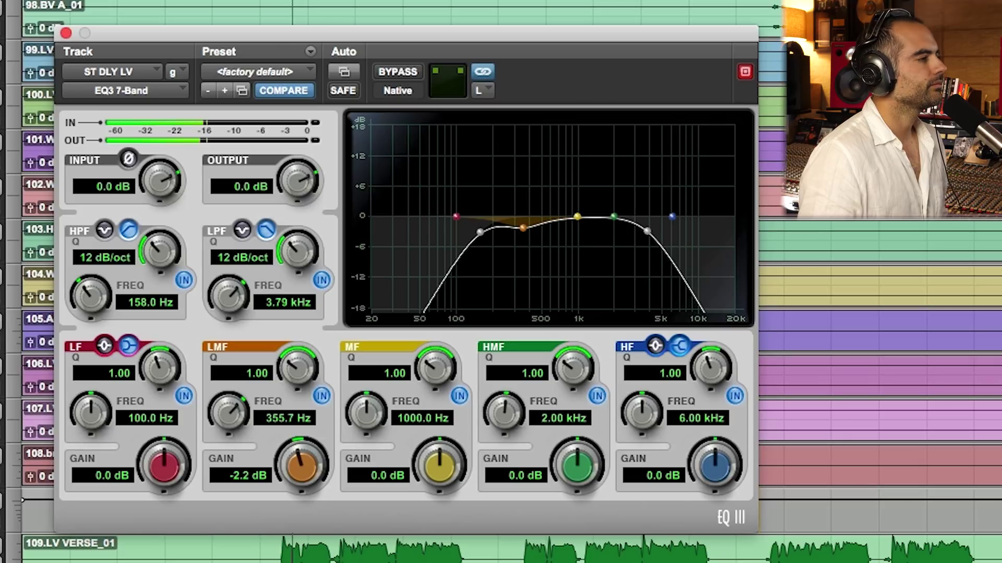
click(411, 76)
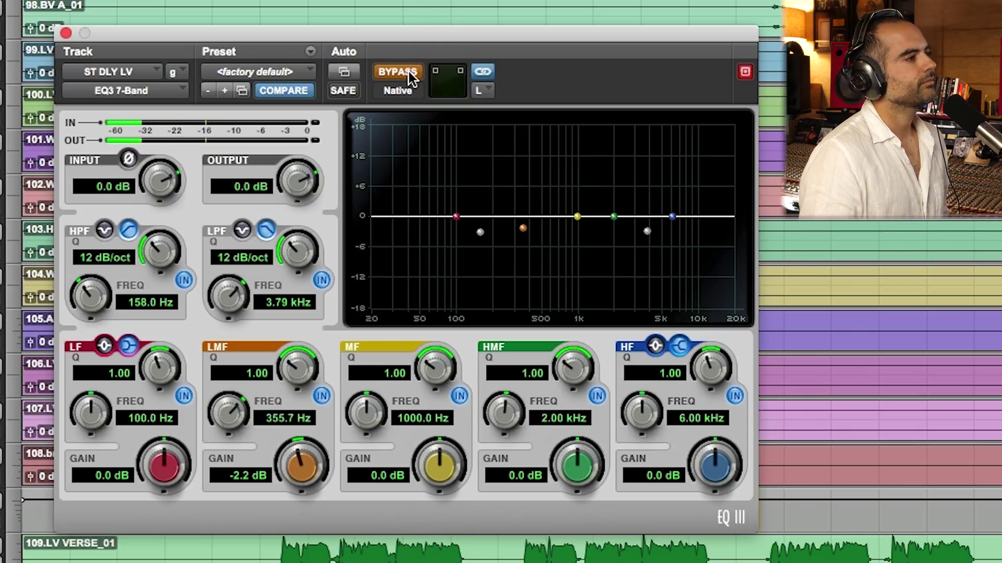
click(410, 77)
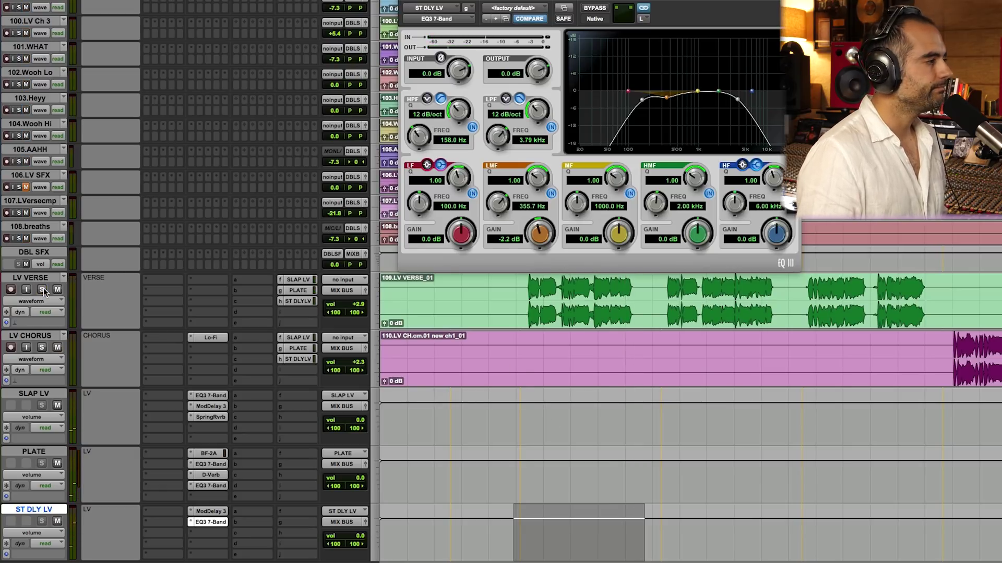
Take LV VERSE off solo and play the verse in the mix with SLAP LV, PLATE and ST DLY LV unmuted
click(524, 302)
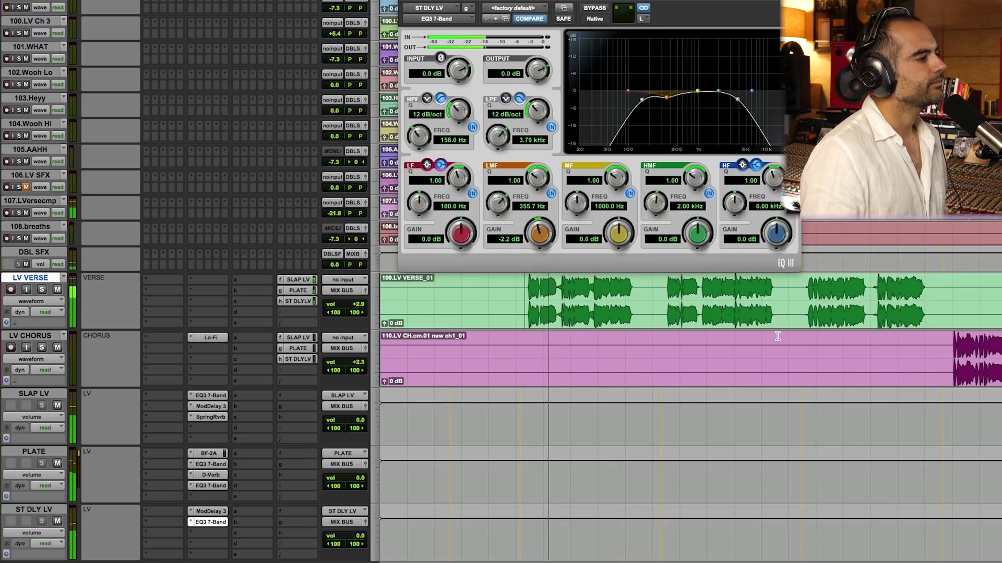